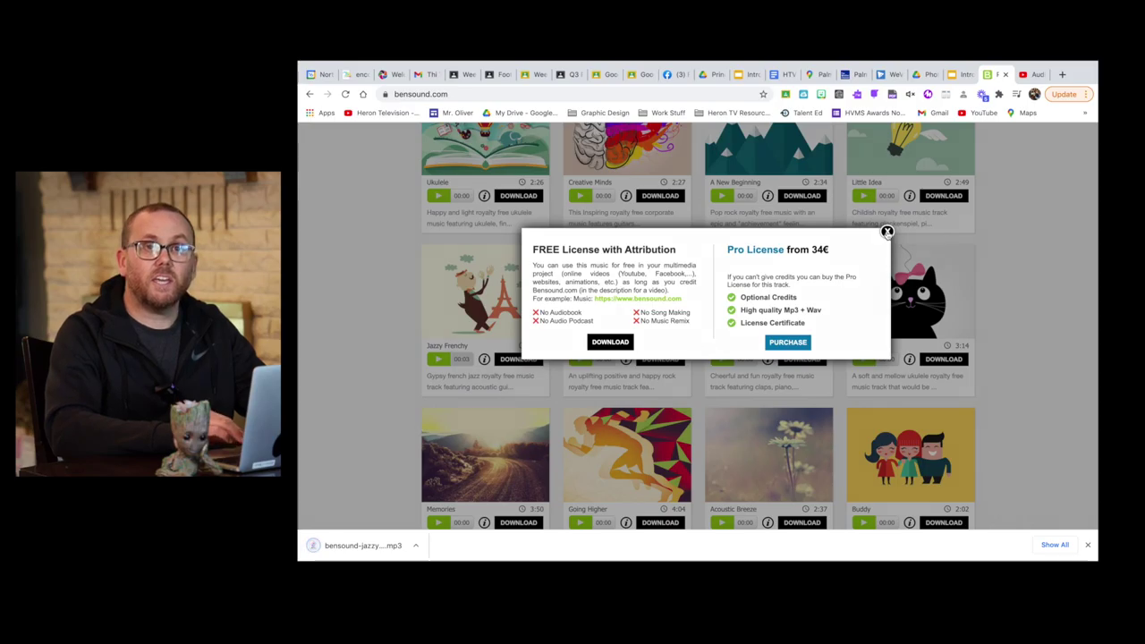
Step: Switch to YouTube Studio, open the channel's public page and pause the HTV Documentary video
click(1037, 76)
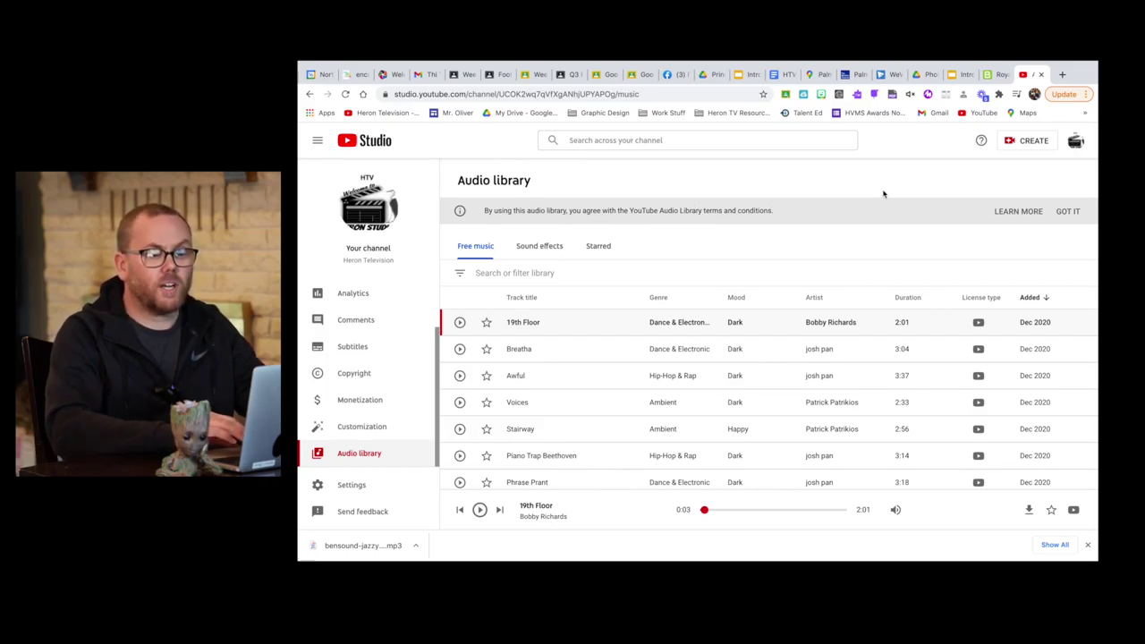
click(1075, 141)
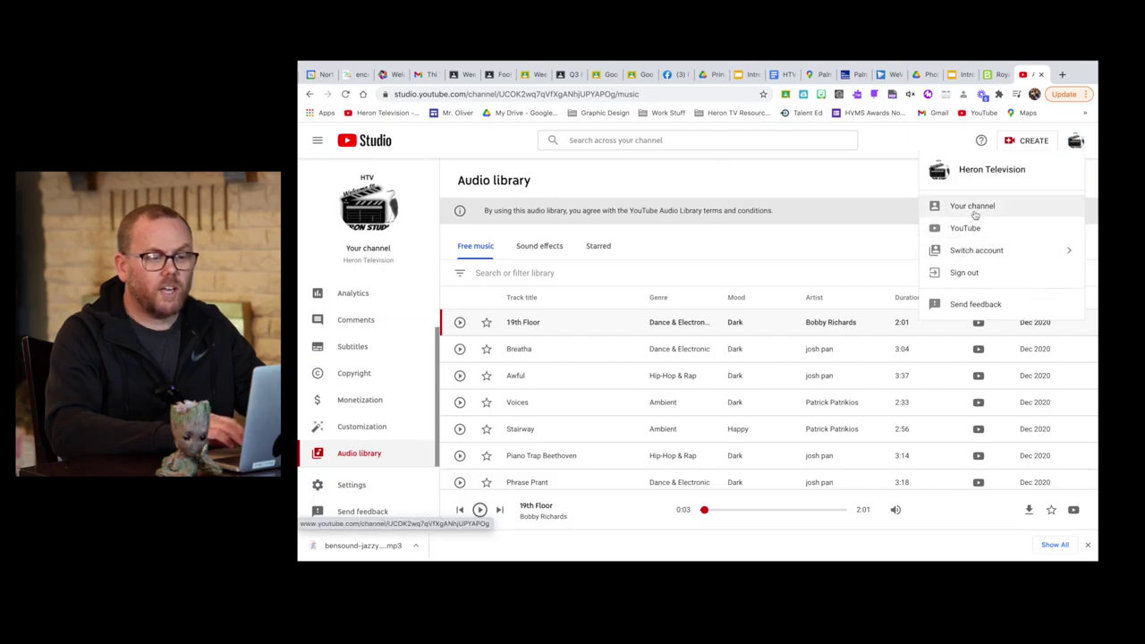
click(975, 209)
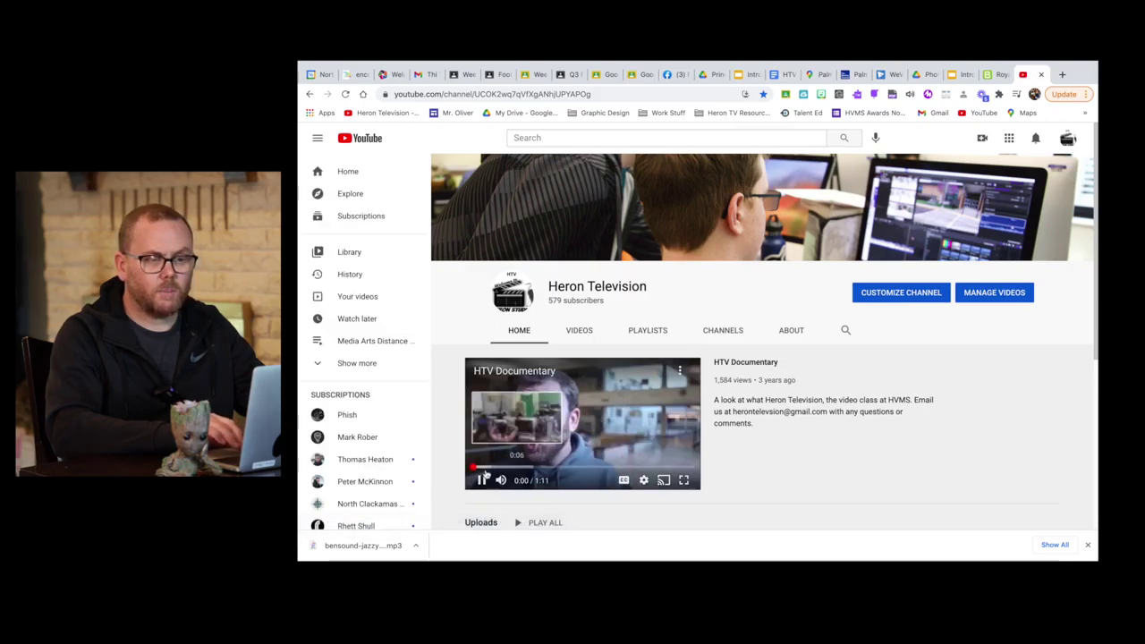
click(482, 480)
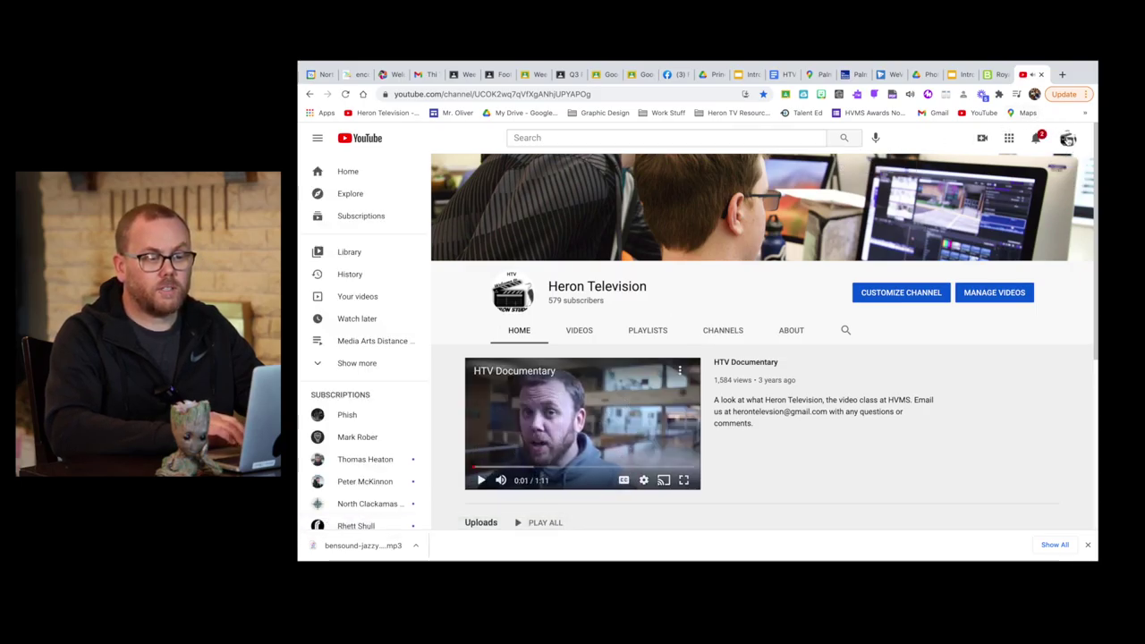
Step: Go from the channel page to YouTube Studio and open its Audio library
click(1068, 140)
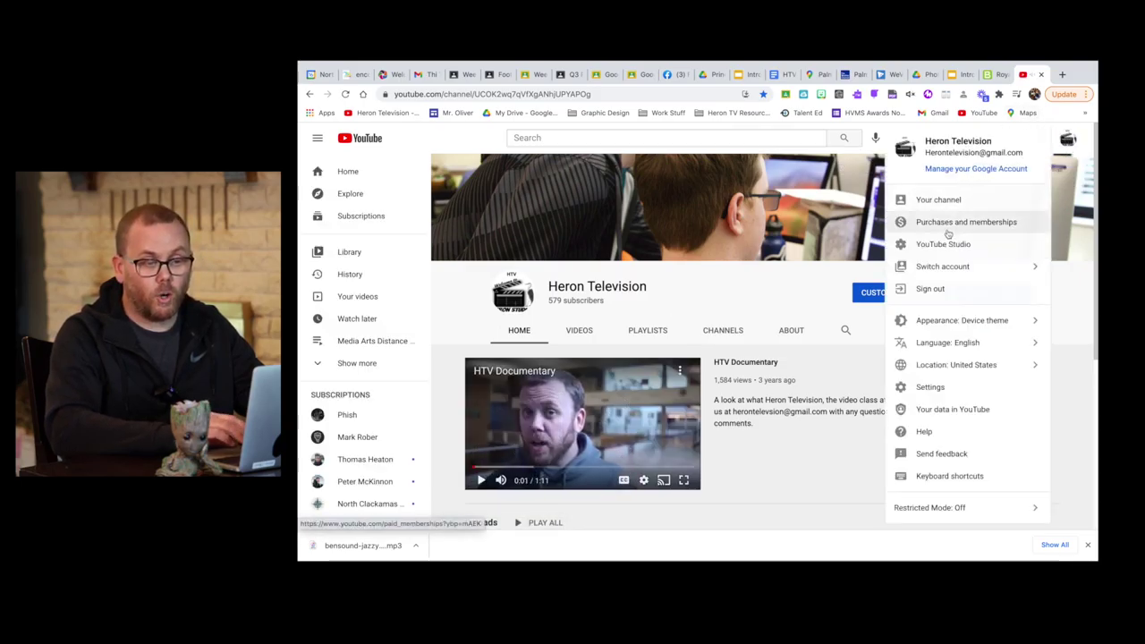
click(944, 245)
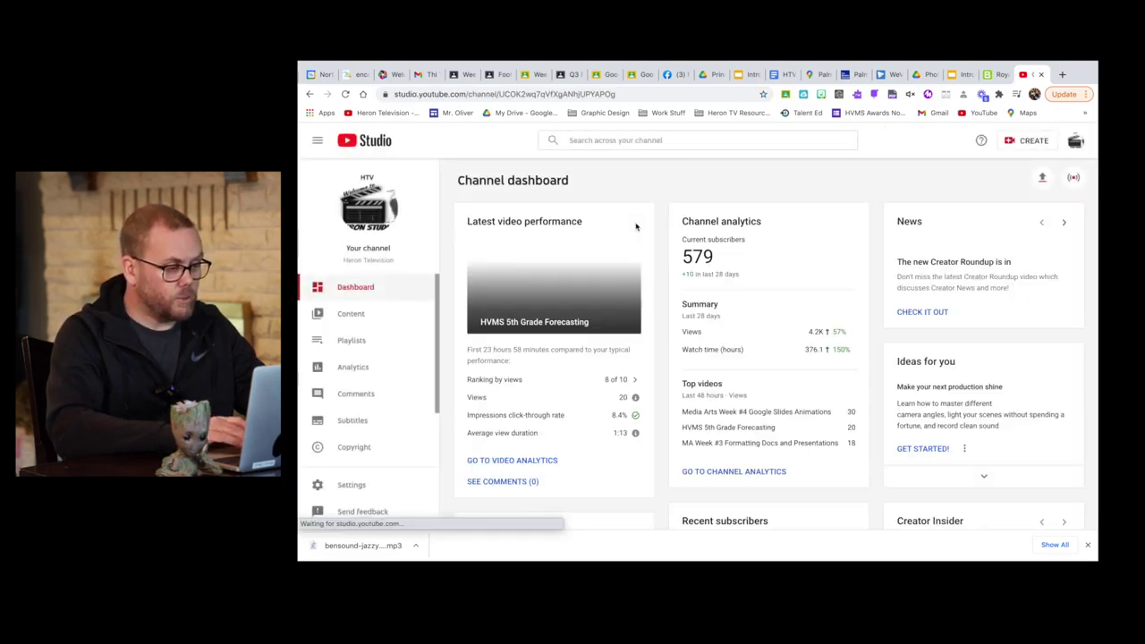
scroll(372, 404, down, 1)
scroll(372, 408, down, 1)
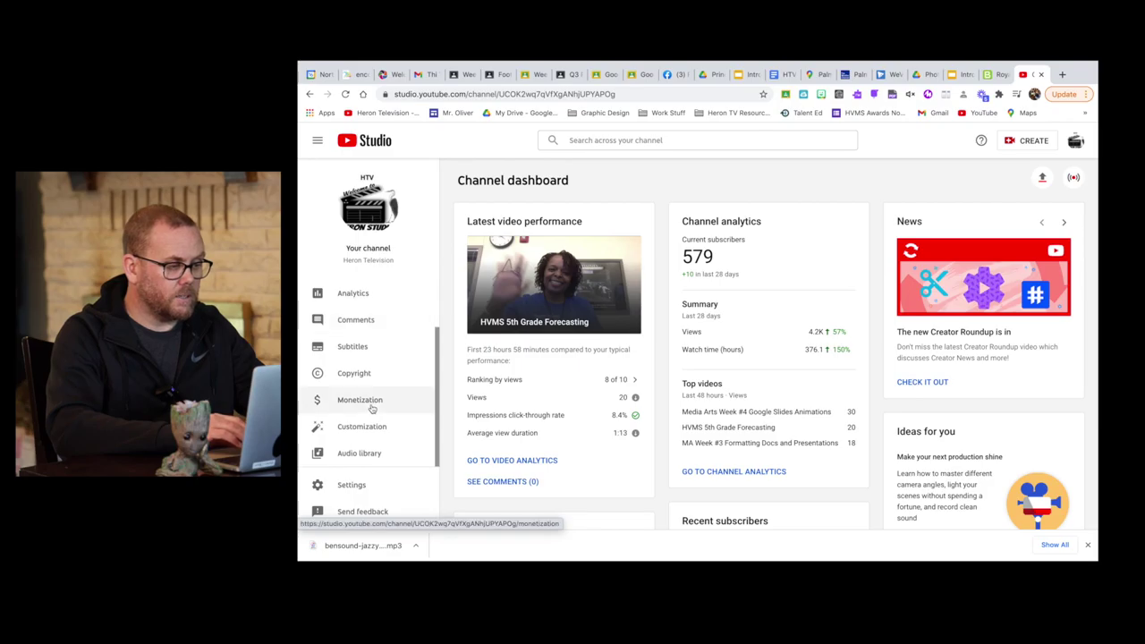
click(357, 456)
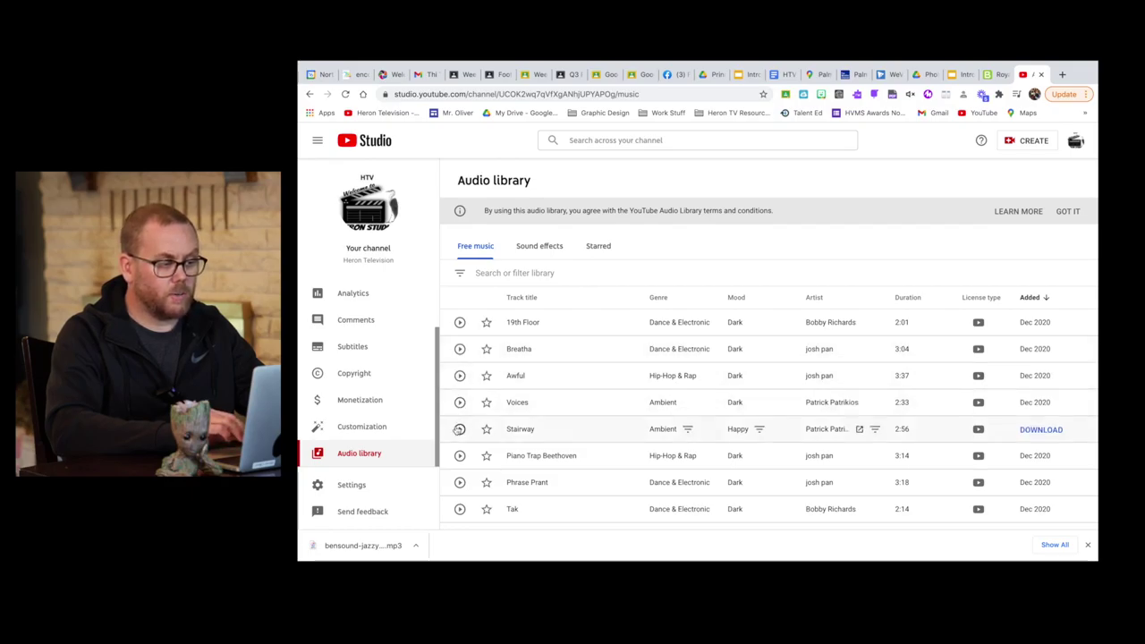
Step: Preview the tracks Stairway and Piano Trap Beethoven in the free music list
click(460, 429)
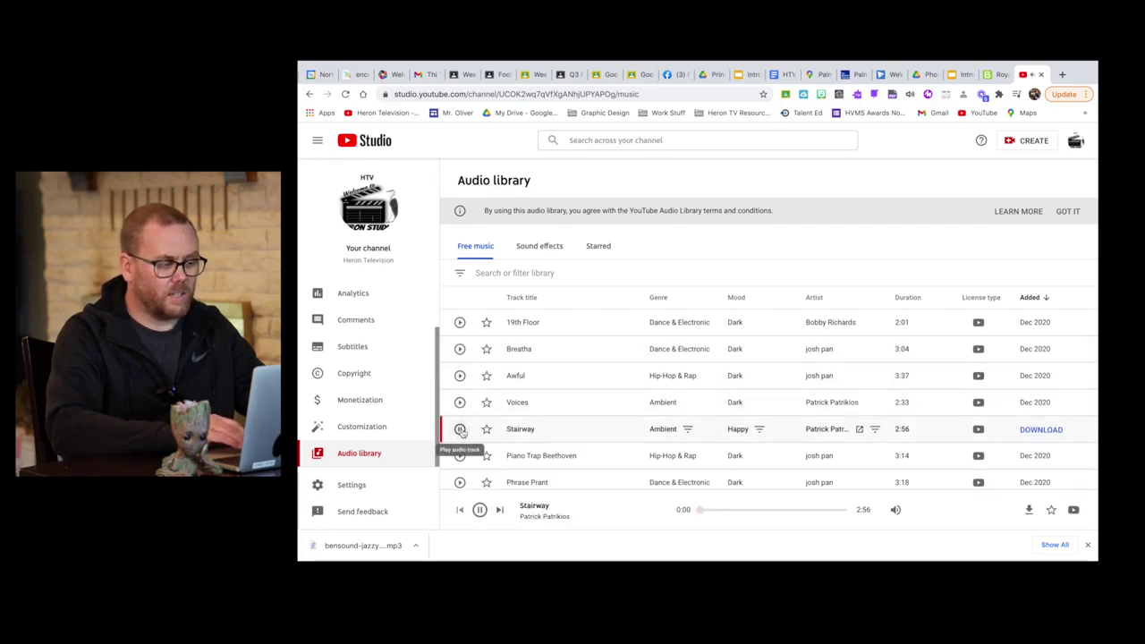
click(459, 429)
scroll(460, 425, down, 1)
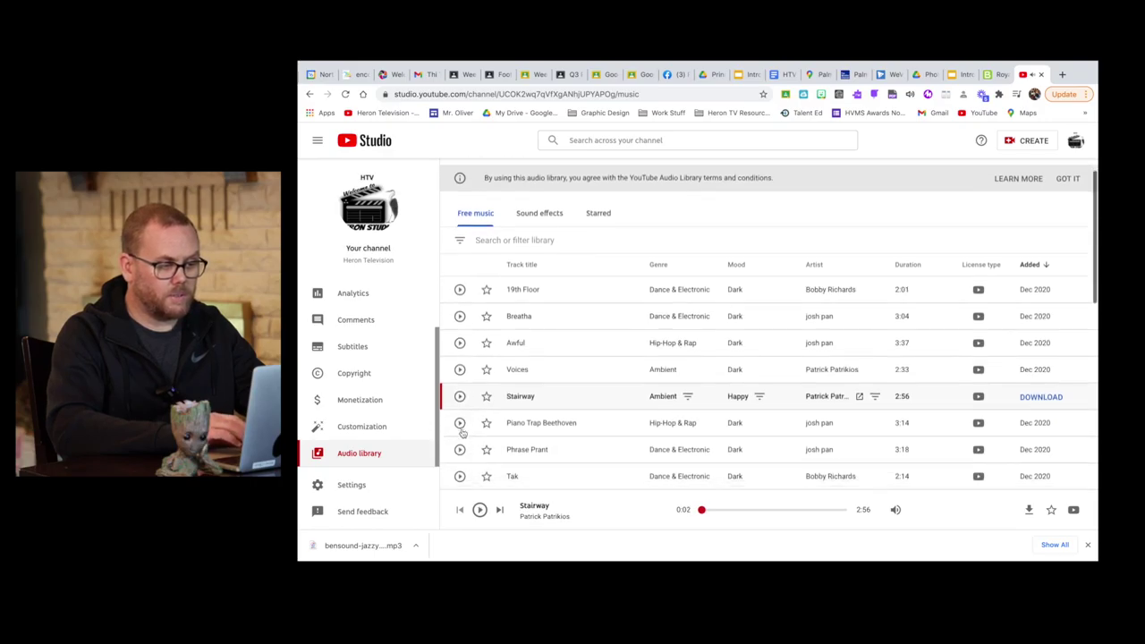
click(460, 418)
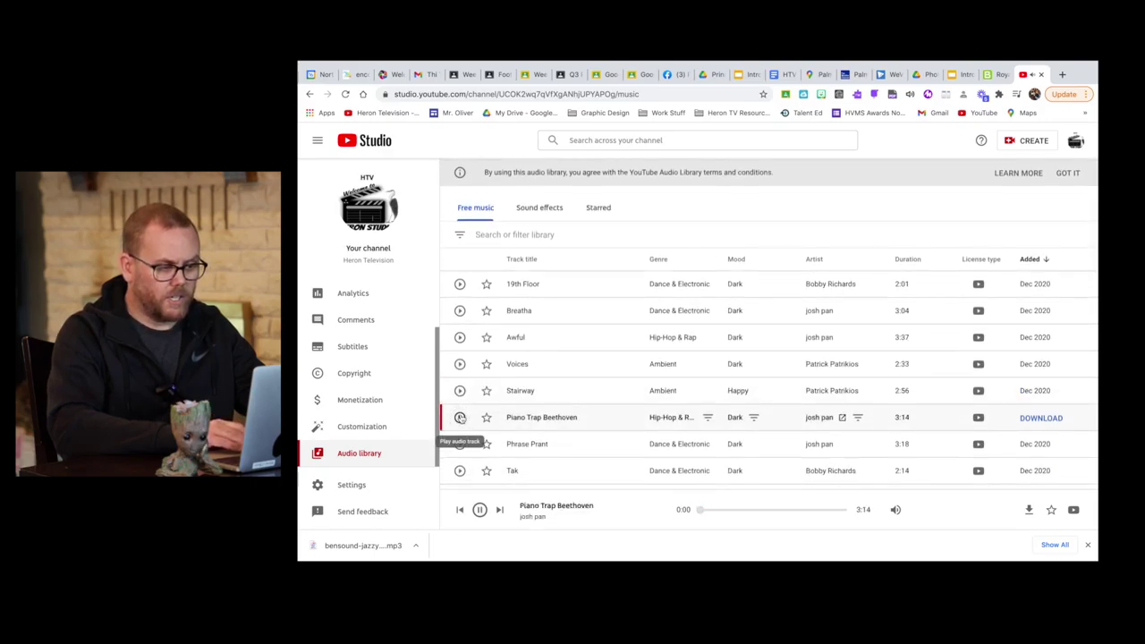
click(460, 417)
Step: Preview the Yah Yah track from the free music list and download it
scroll(460, 407, down, 4)
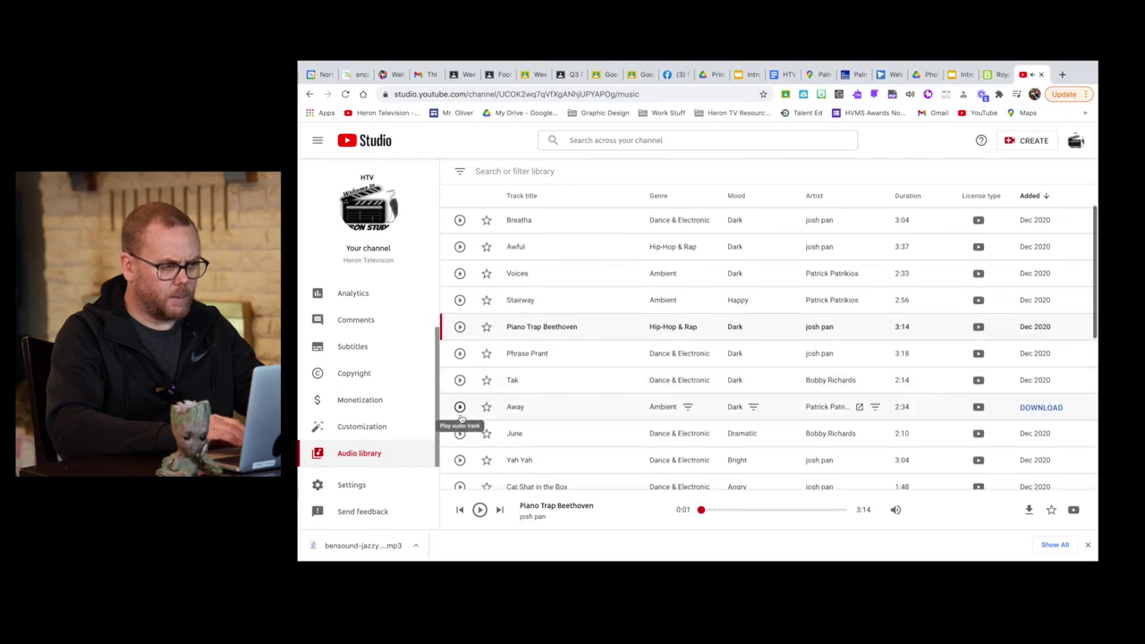
click(458, 409)
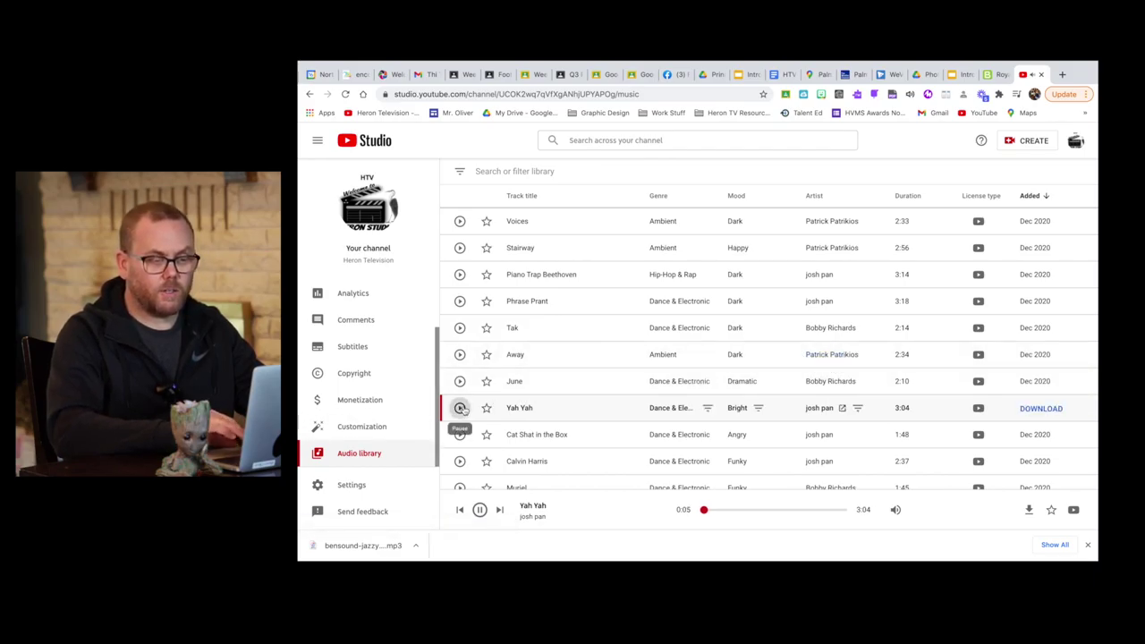
click(1041, 409)
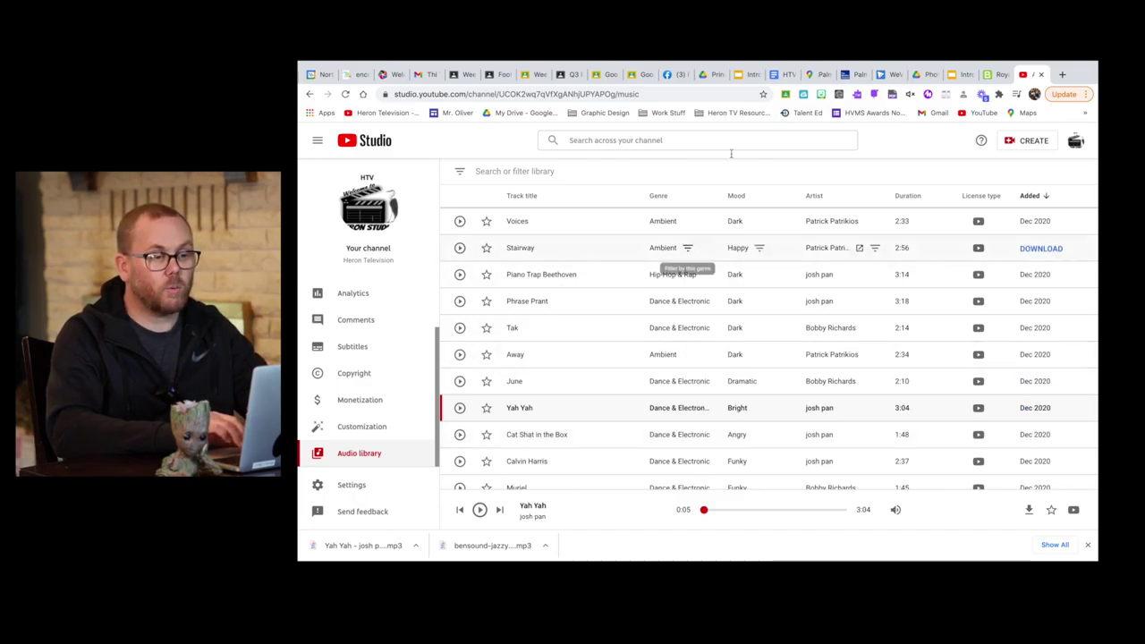
Step: Switch to the WeVideo project and import the downloaded Yah Yah and bensound-jazzyfrenchy MP3 files into My media
mouse_move(883, 64)
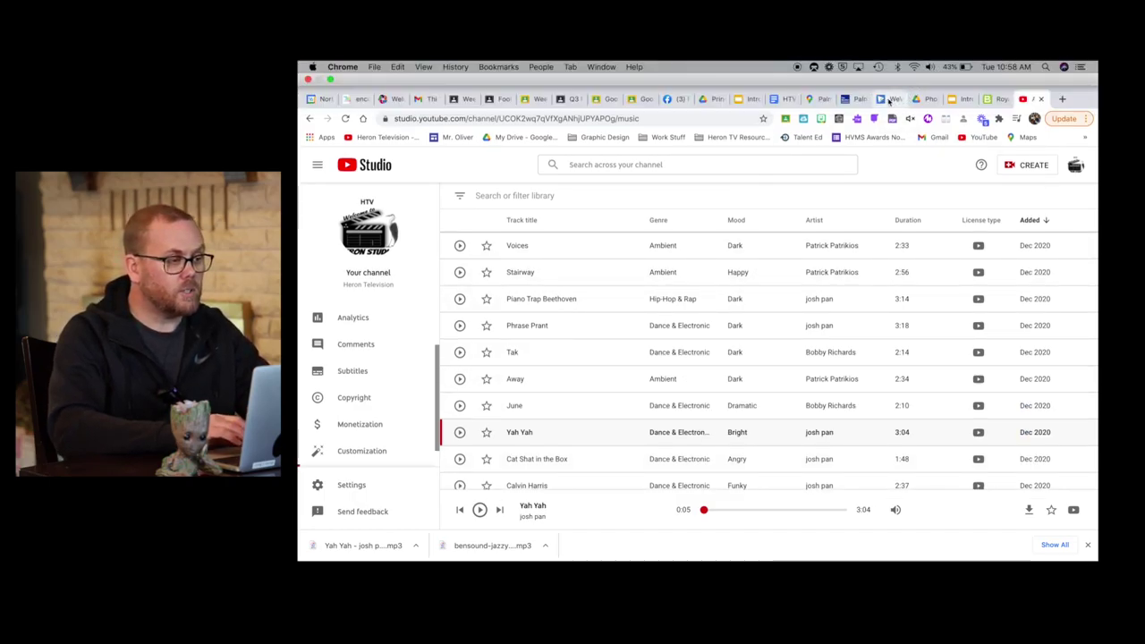
click(889, 100)
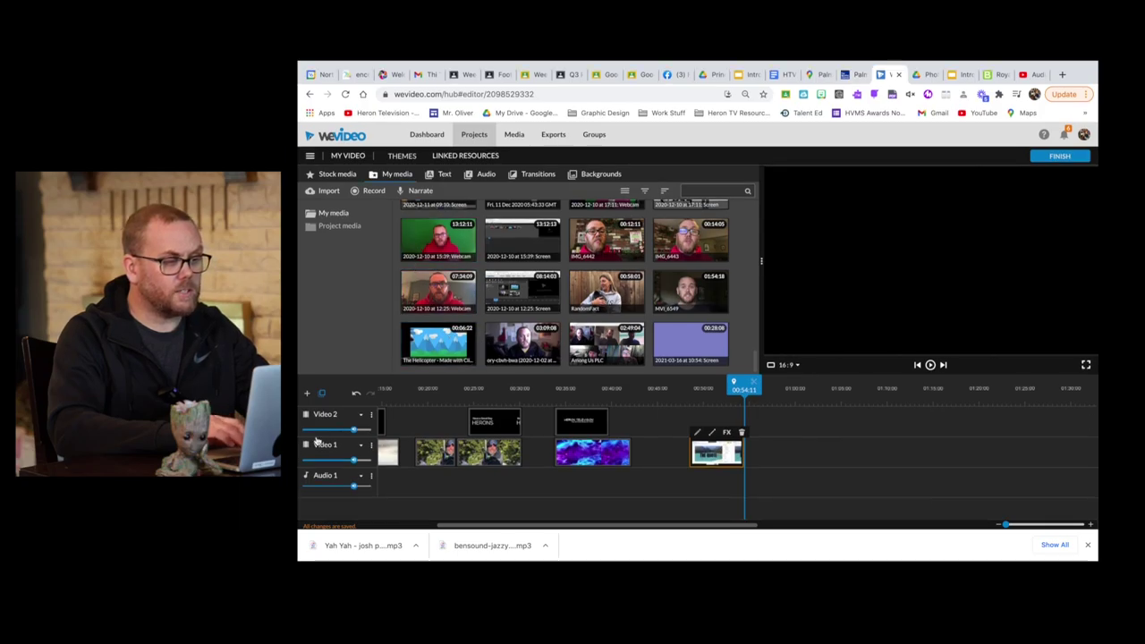
drag(339, 556, 550, 306)
drag(474, 544, 560, 347)
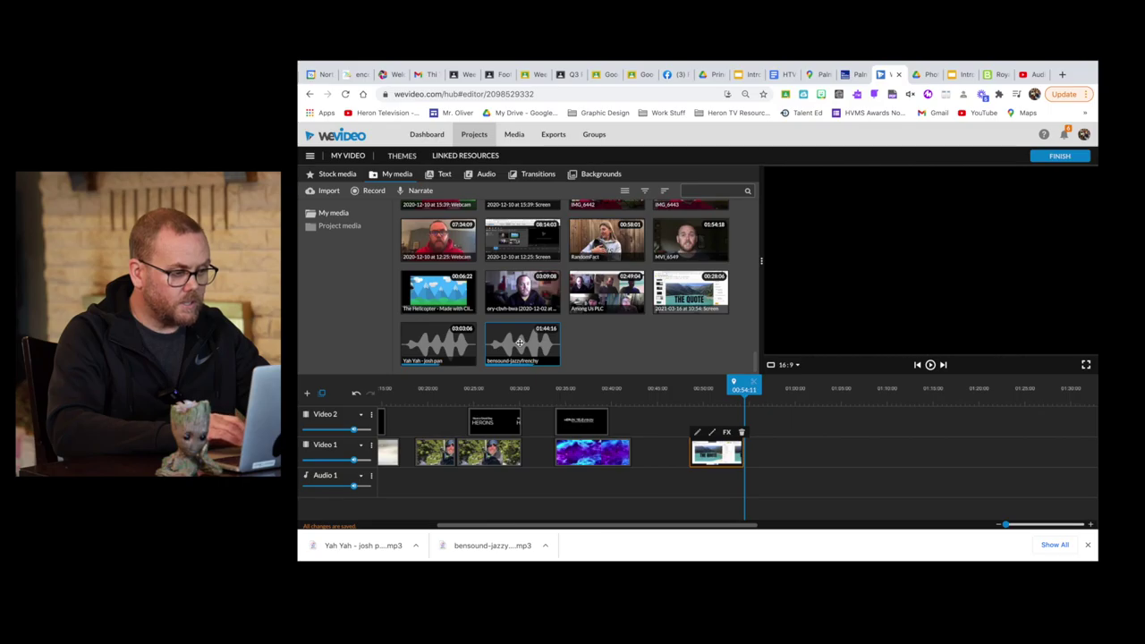
Step: Place the bensound-jazzyfrenchy music on Audio 1 after the existing audio clip, starting at 00:09:21
scroll(486, 489, left, 3)
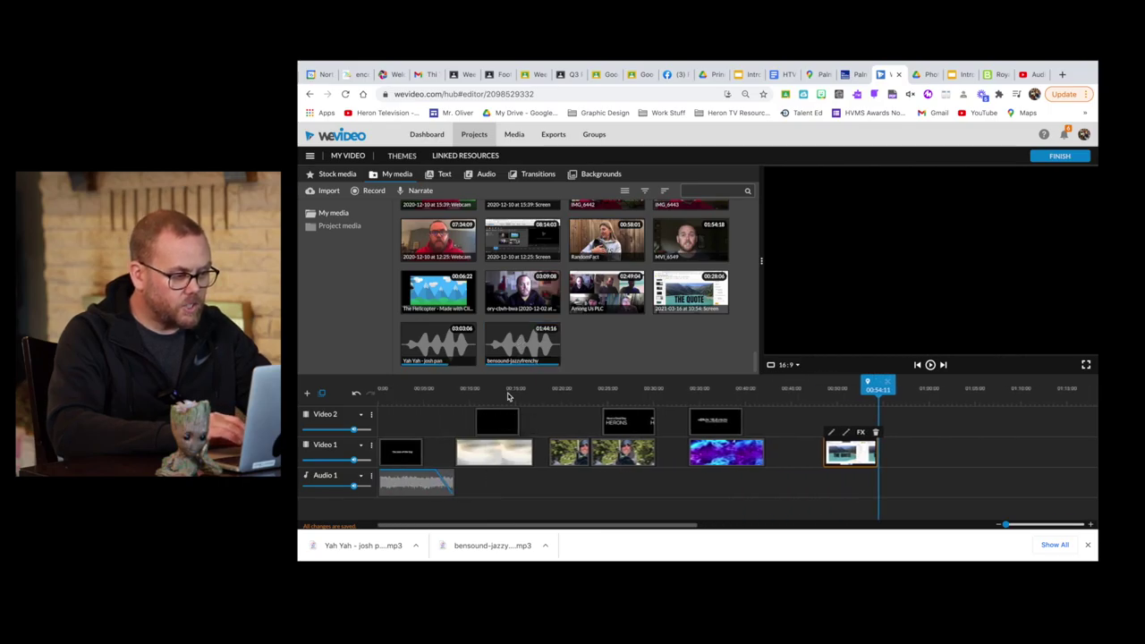
drag(516, 334, 471, 483)
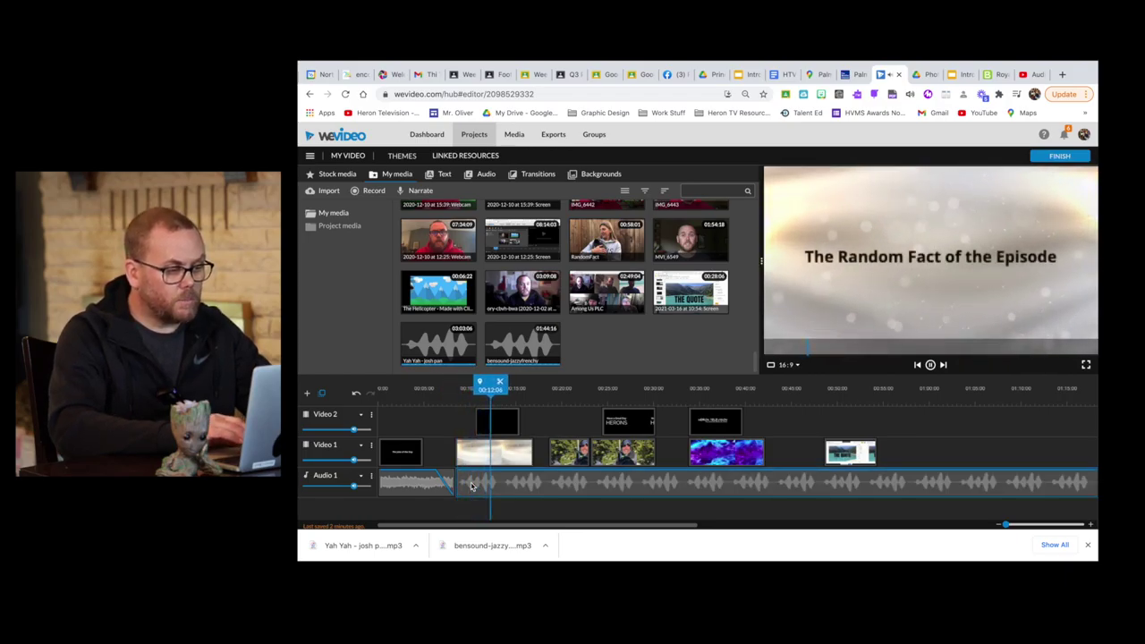
mouse_move(472, 484)
mouse_down()
mouse_move(481, 484)
mouse_move(454, 484)
mouse_up()
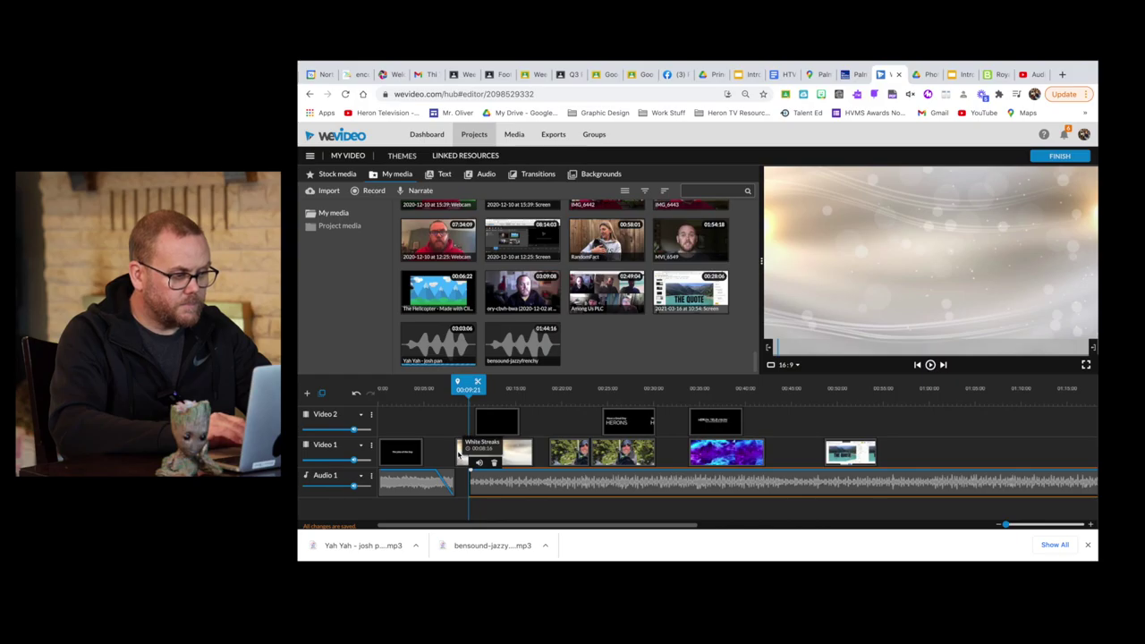
Step: Trim the start of the White Streaks clip on Video 1 to line up with the start of the new music
click(456, 452)
drag(456, 453, 472, 454)
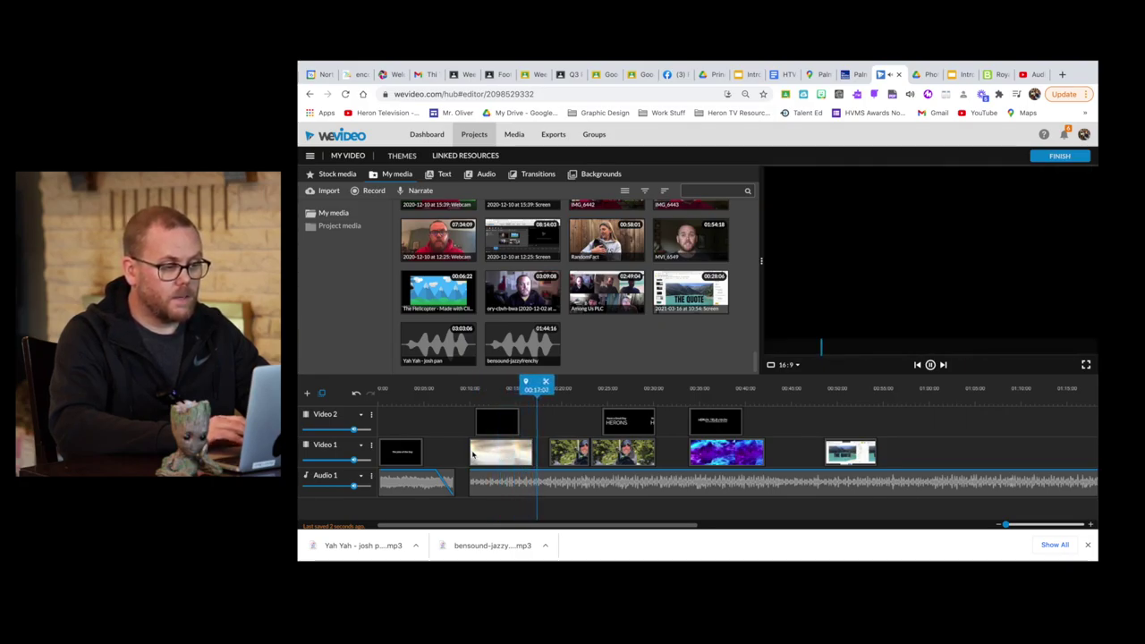
click(472, 453)
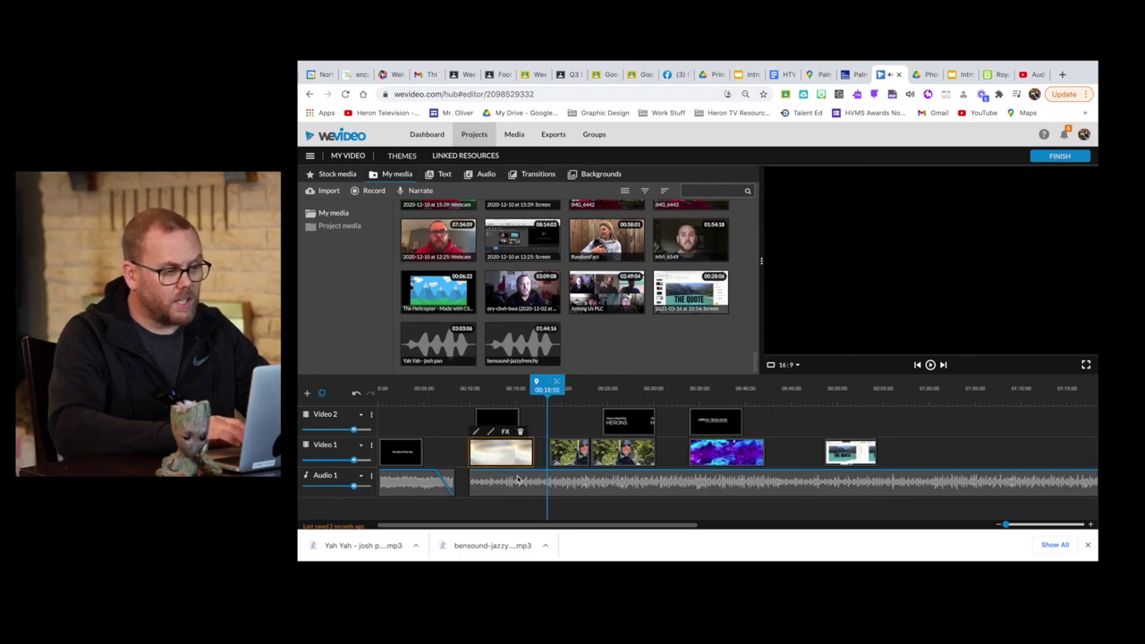
Step: Split the bensound-jazzyfrenchy music just after the White Streaks clip ends and delete the remaining portion
click(547, 480)
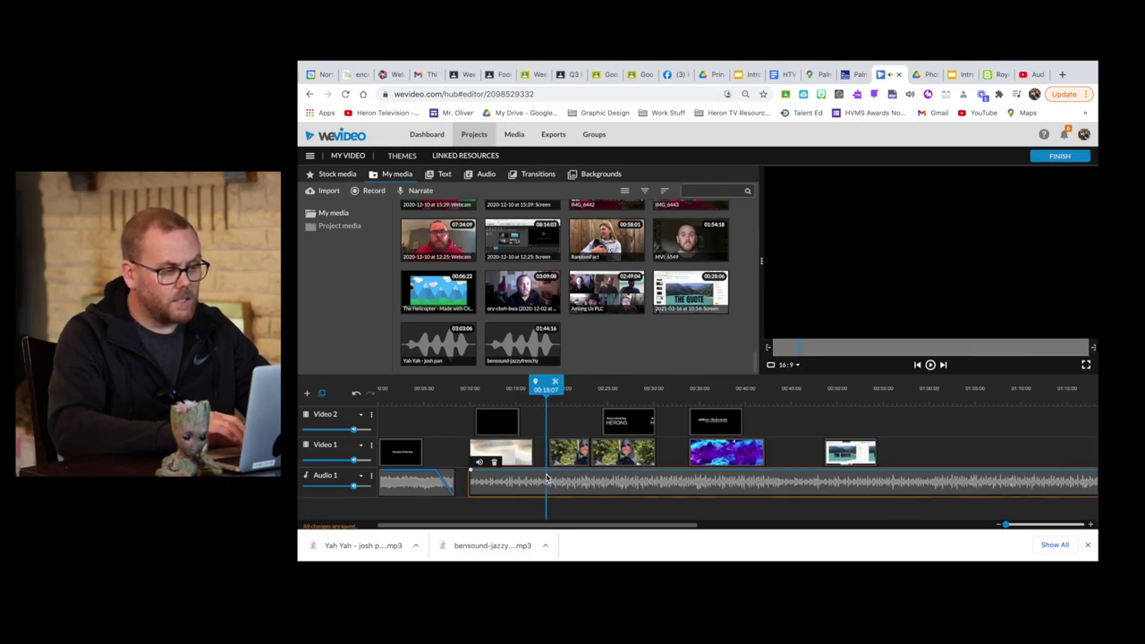
click(555, 383)
click(577, 486)
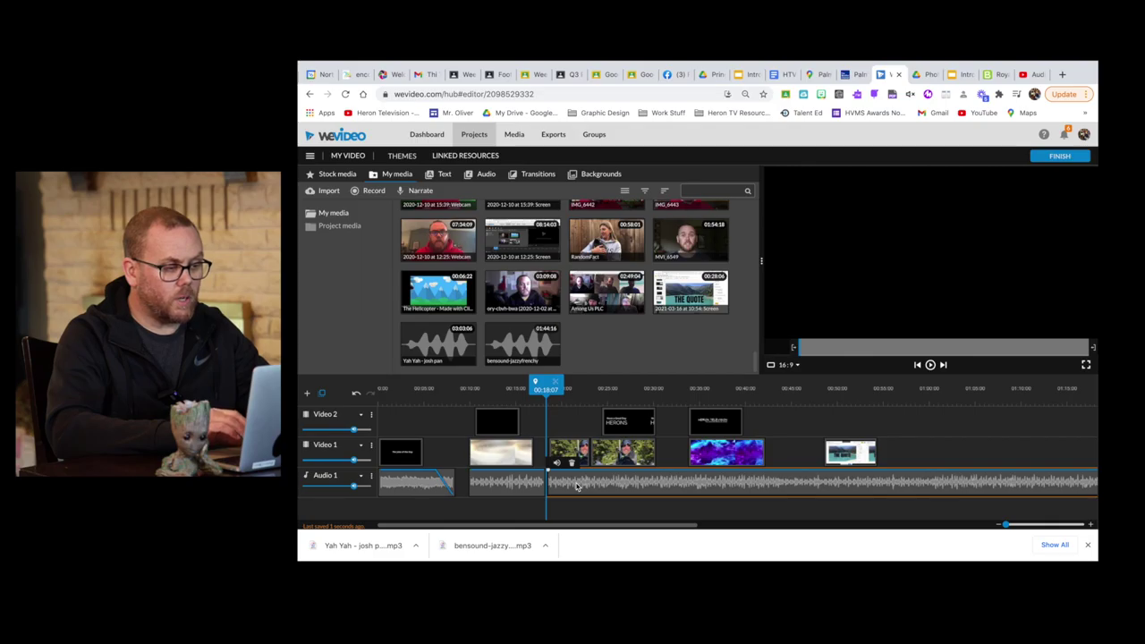
key(Delete)
Step: Enable Fade in the volume settings of the shortened bensound-jazzyfrenchy clip
click(508, 484)
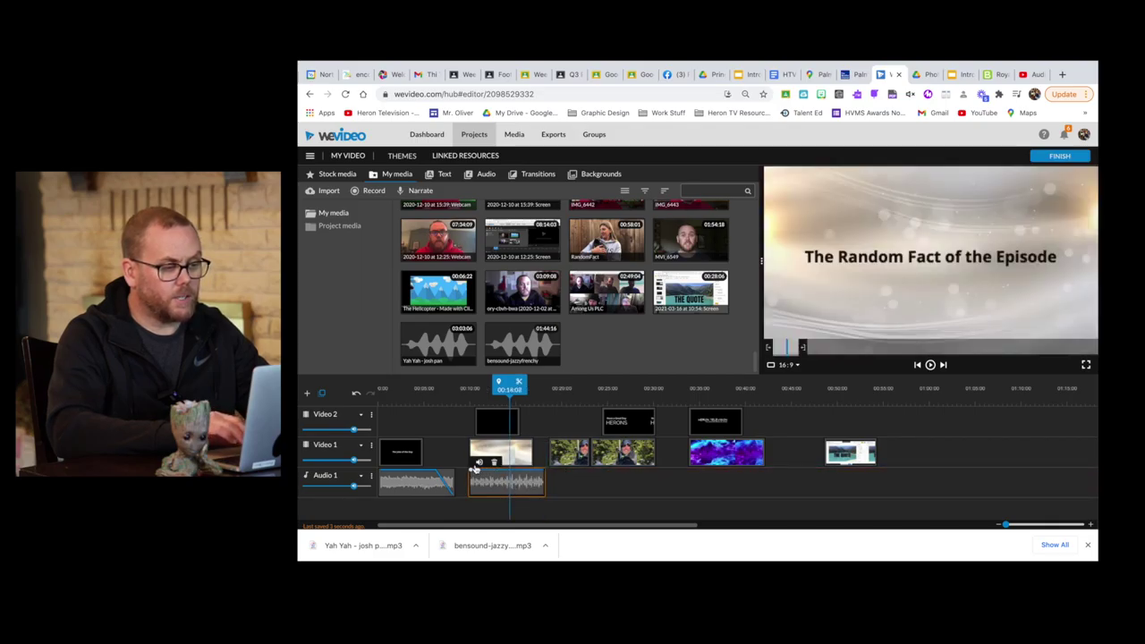
click(478, 464)
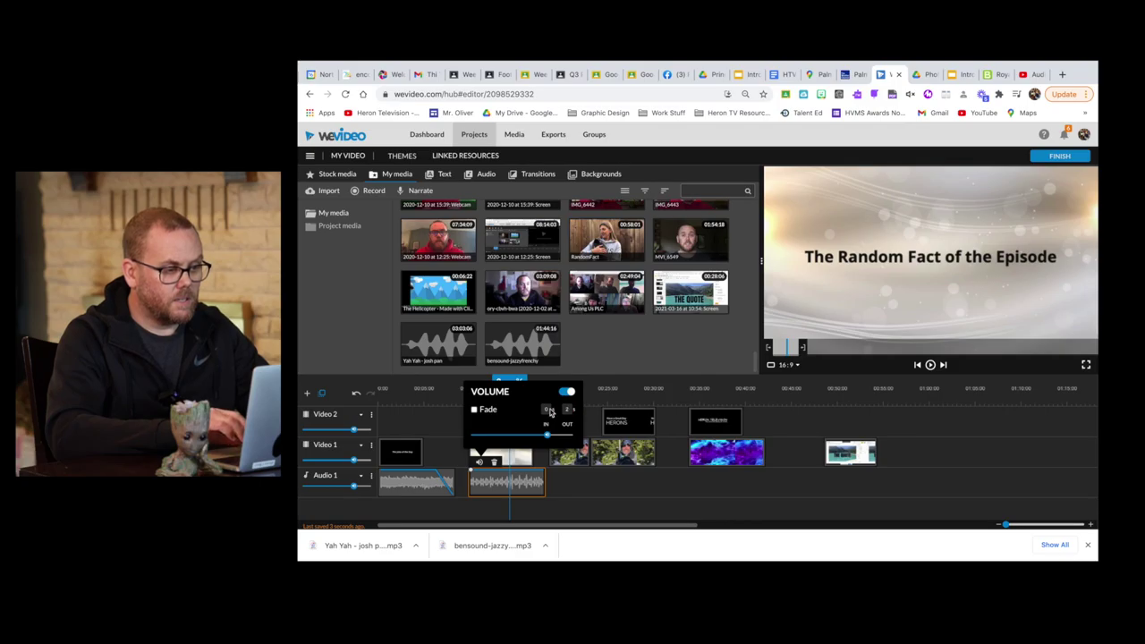
click(593, 482)
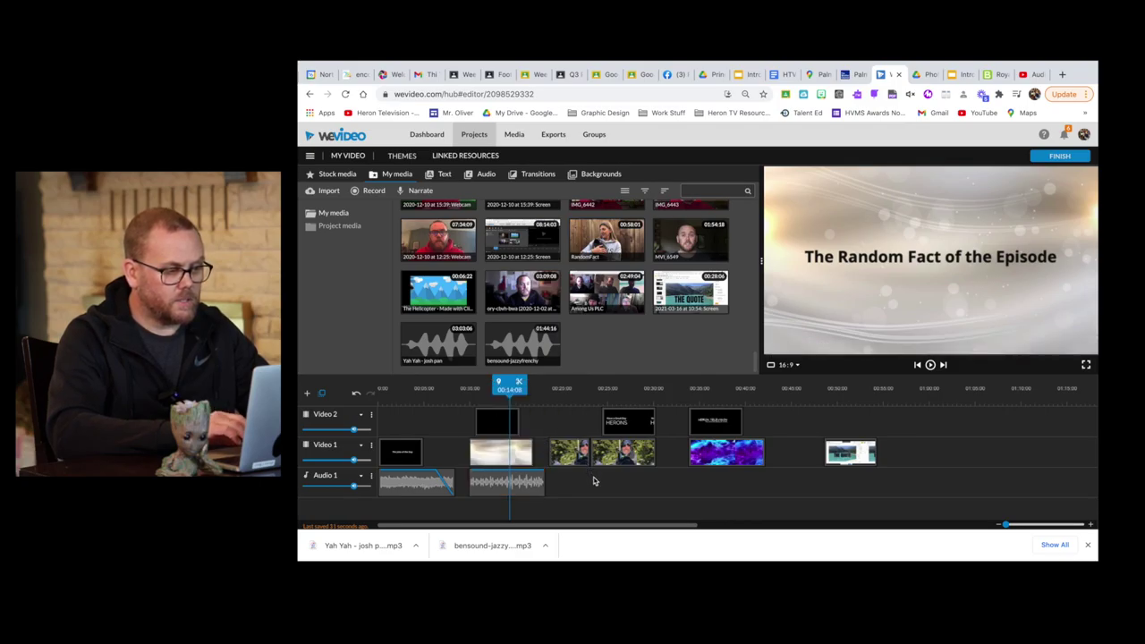
click(516, 487)
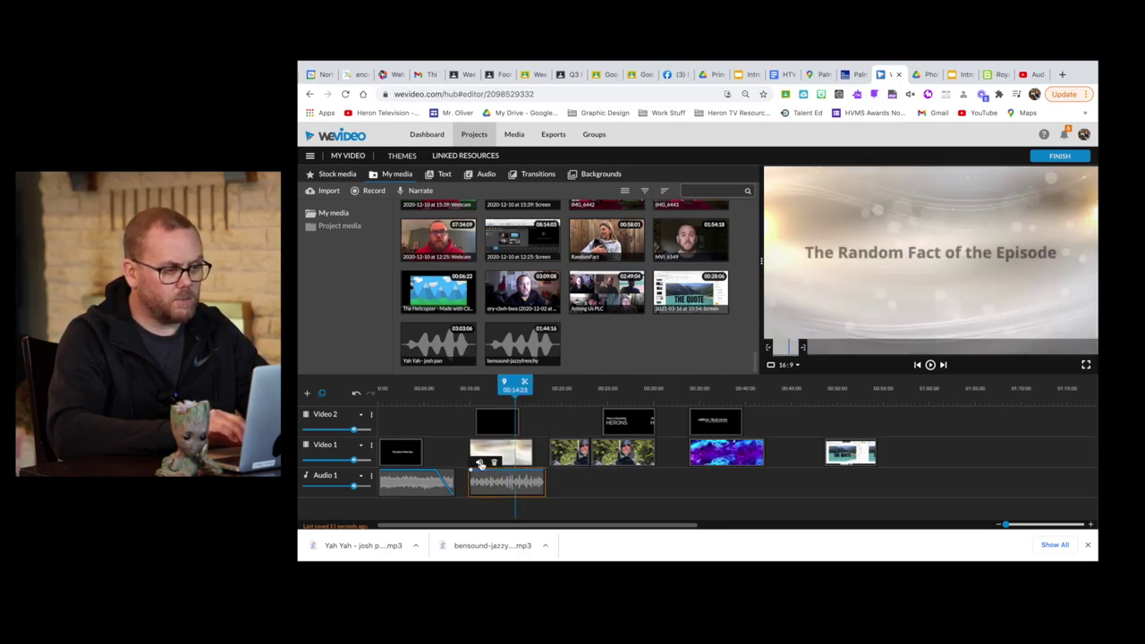
click(481, 463)
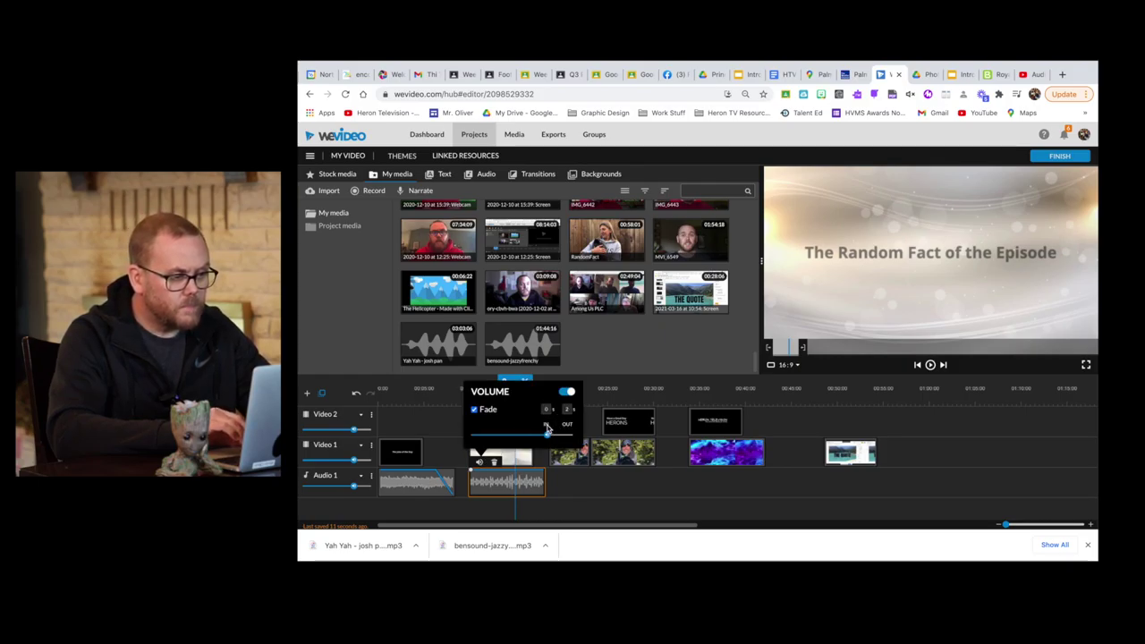
click(565, 483)
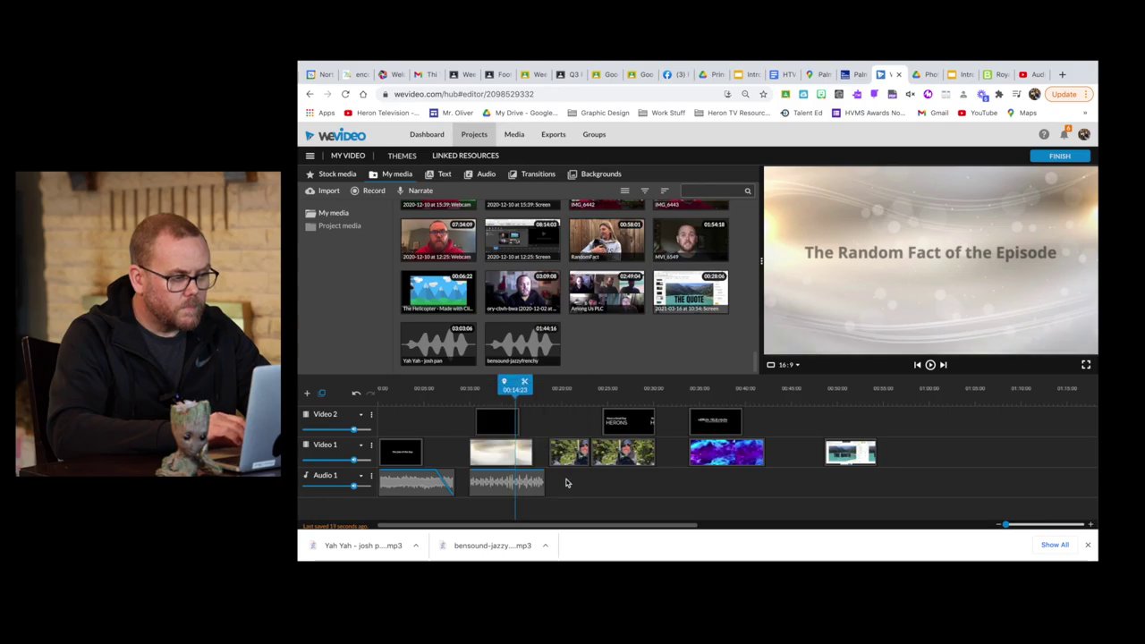
Step: Play back the shortened bensound-jazzyfrenchy clip on Audio 1 together with the White Streaks title to check how it ends
click(536, 479)
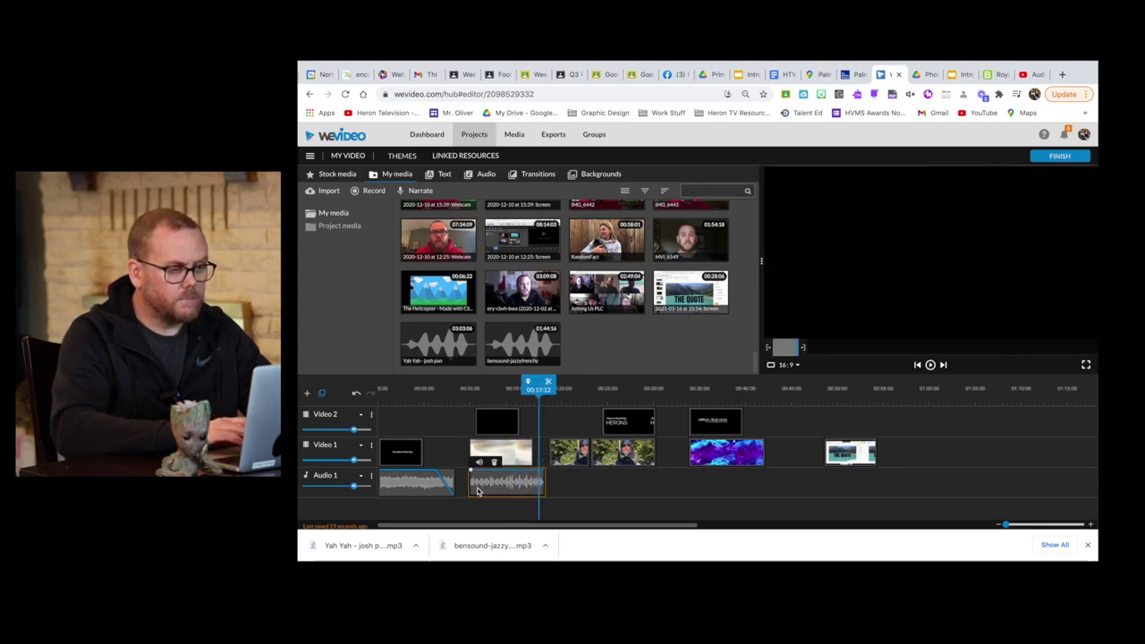
drag(536, 387, 477, 387)
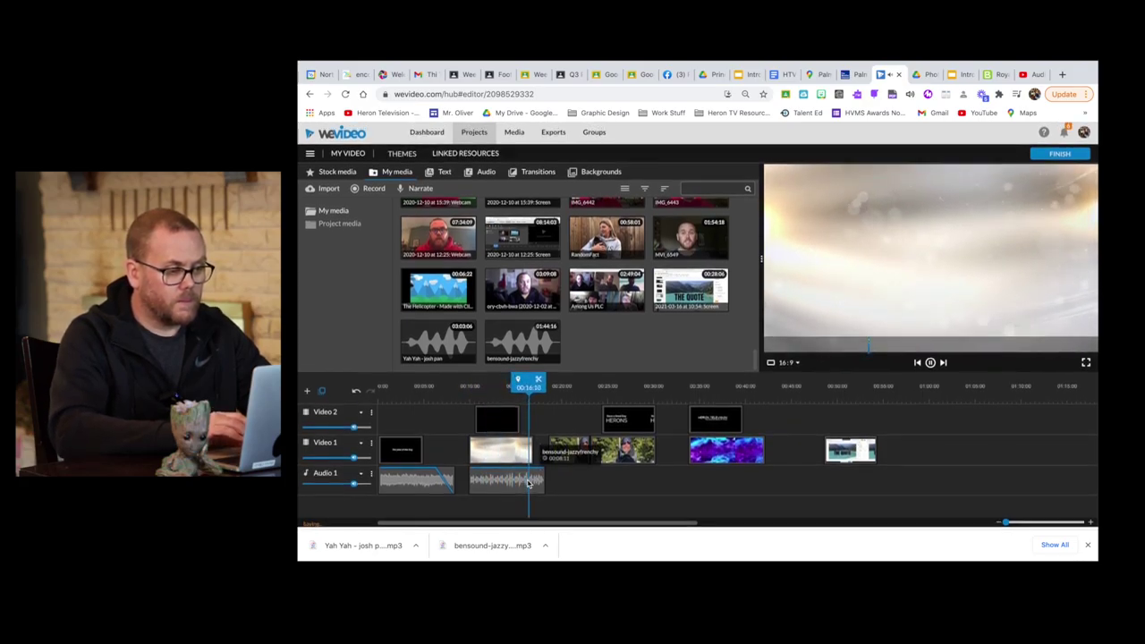
click(528, 483)
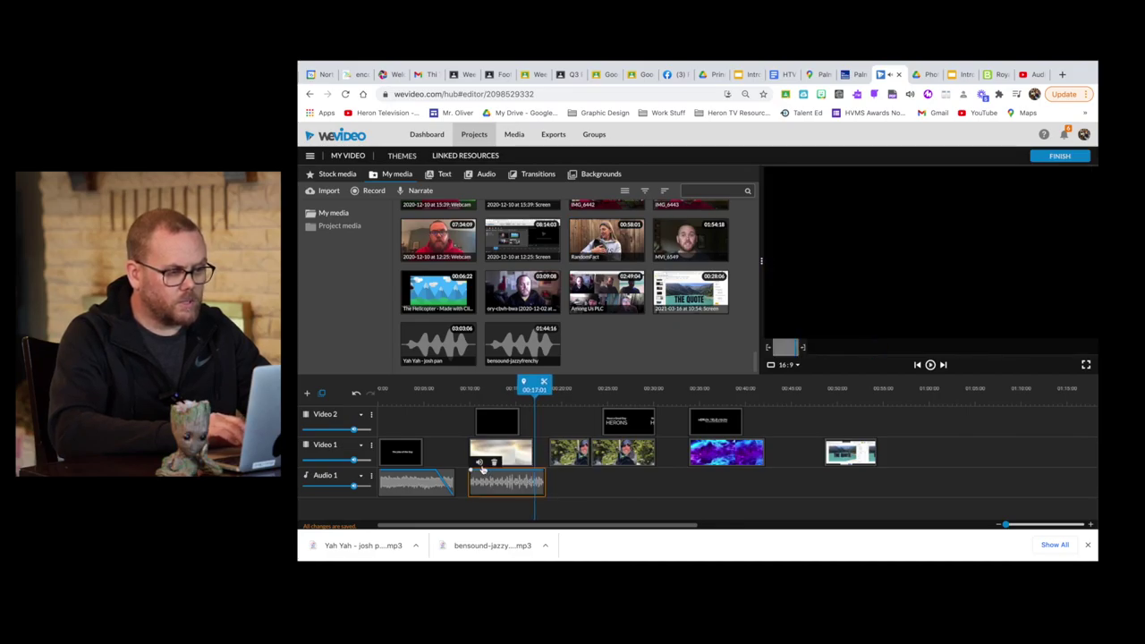
Step: Set a fade-out duration in the volume settings of the bensound-jazzyfrenchy clip on Audio 1
click(479, 463)
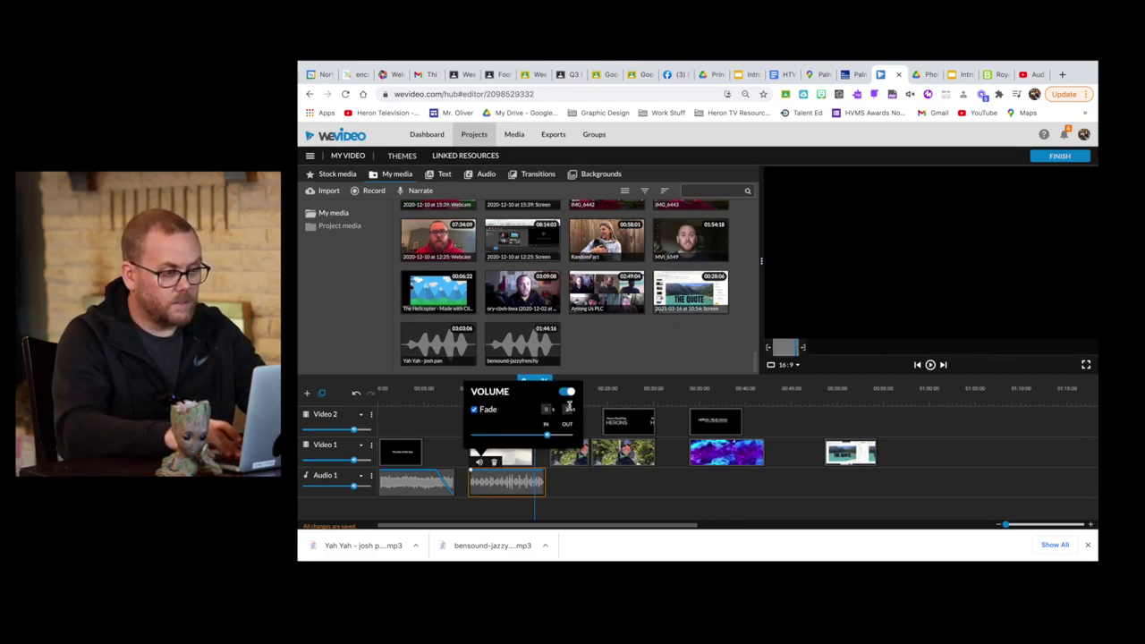
text(2)
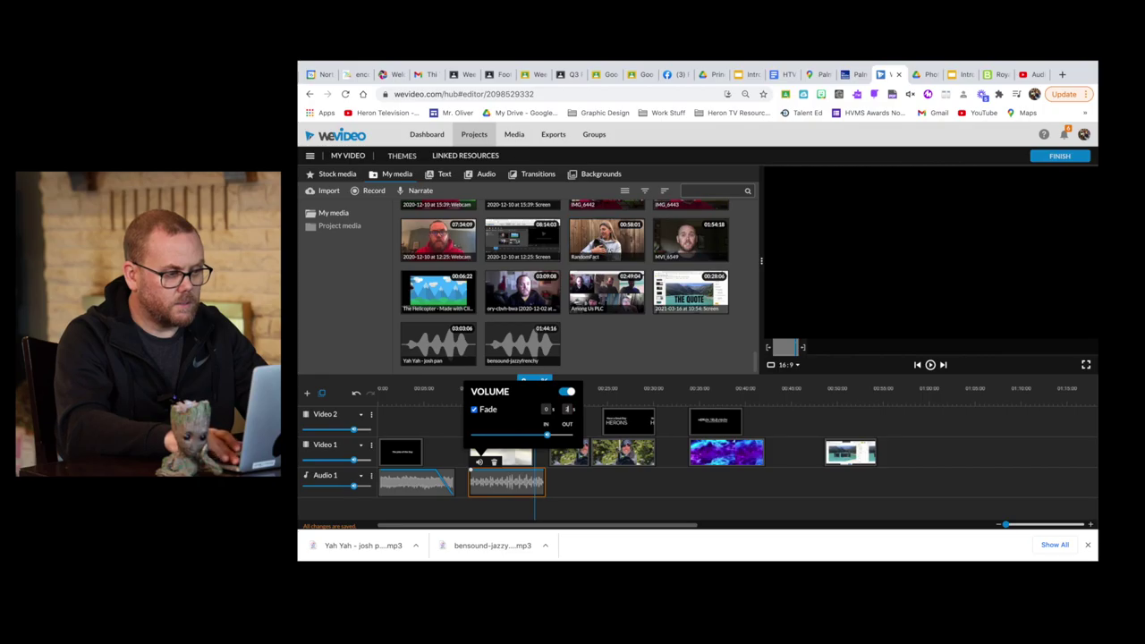
key(BackSpace)
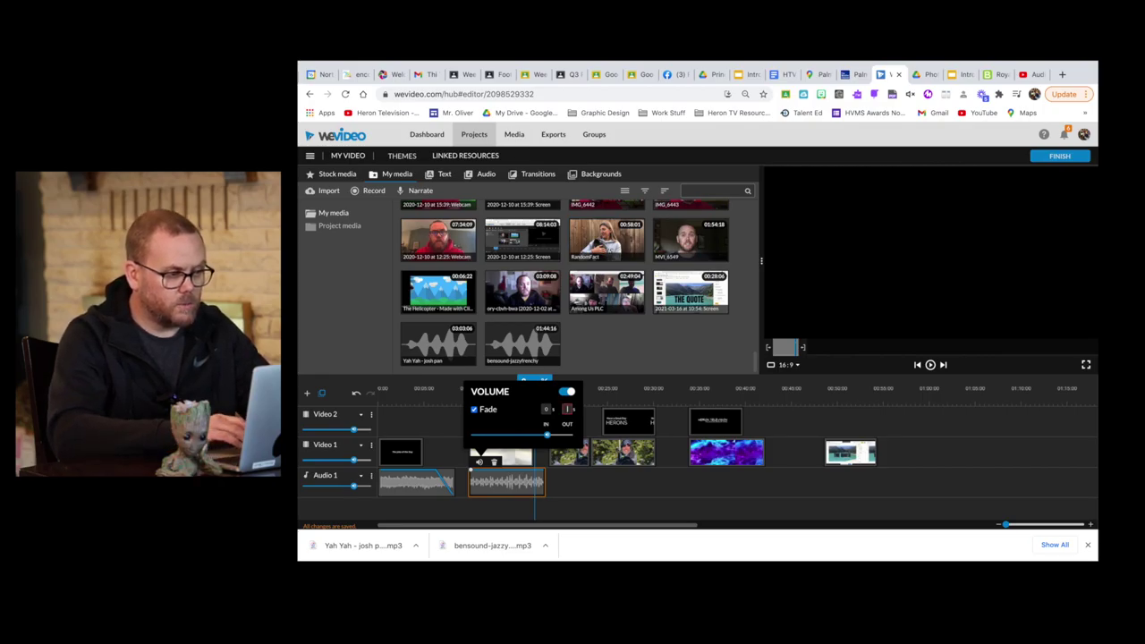
click(576, 491)
click(540, 471)
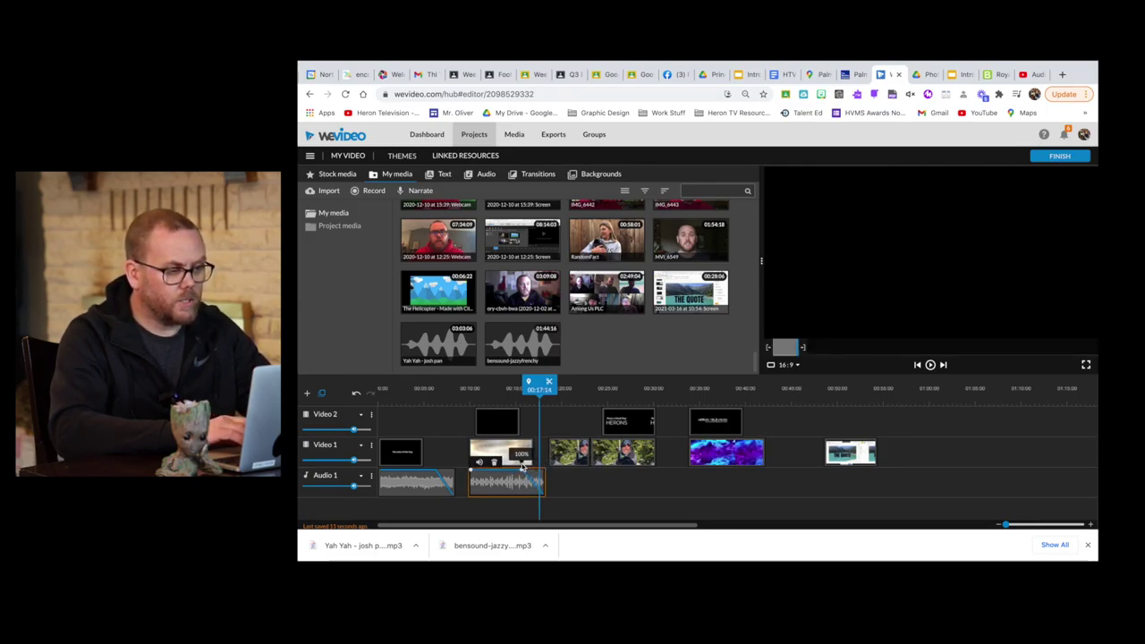
Step: Play the bensound-jazzyfrenchy clip from its start through to the end to check the fade-out
drag(539, 385, 469, 384)
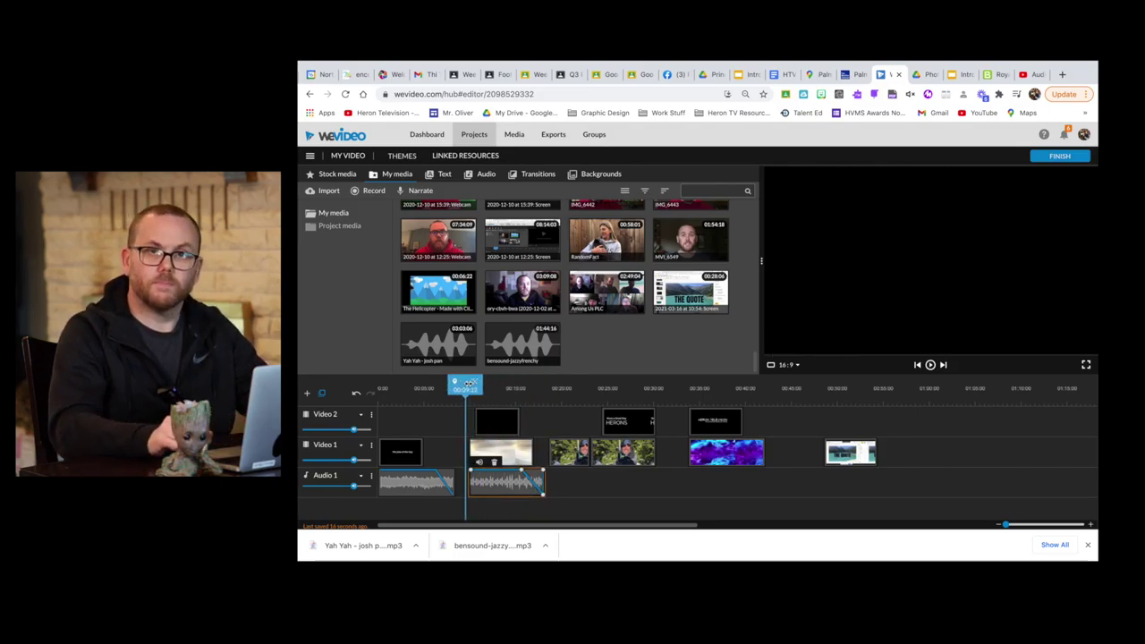
key(space)
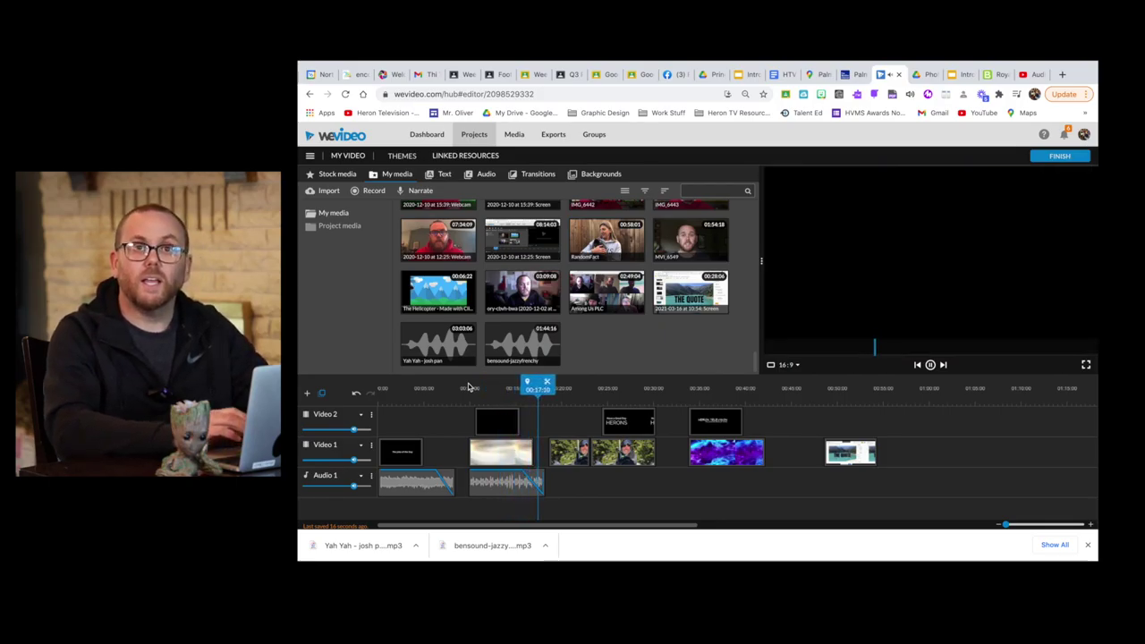
click(889, 75)
click(863, 75)
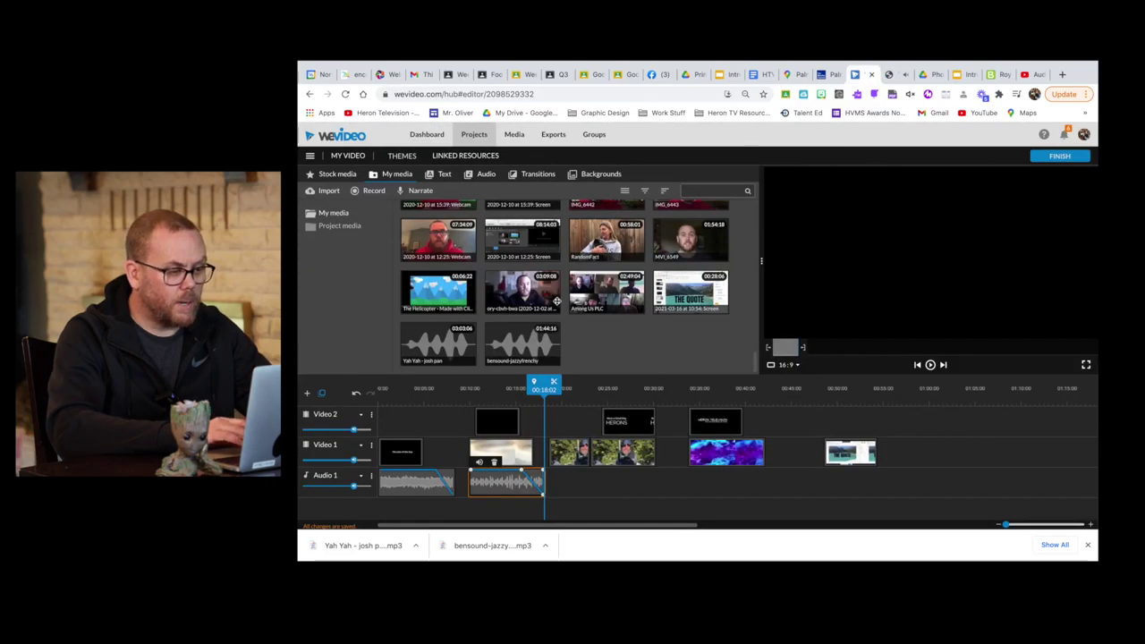
Step: Place the Yah Yah - josh pan music on Audio 1 right after the bensound-jazzyfrenchy clip and play it back
drag(437, 349, 556, 494)
key(space)
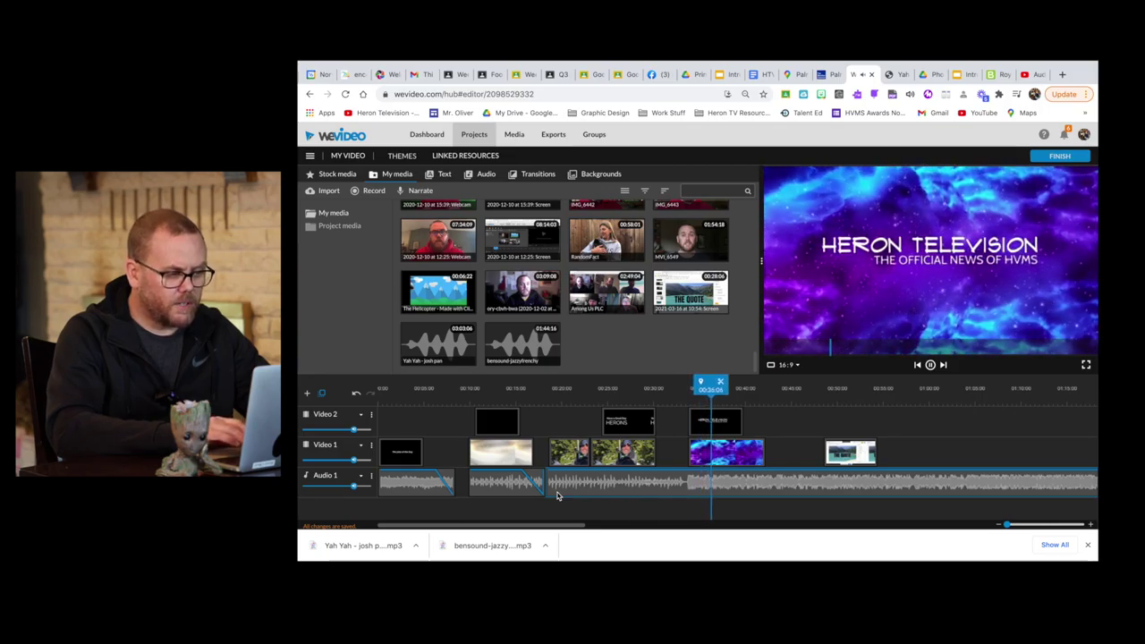
key(space)
Step: Trim the starts of the Yah Yah - josh pan music and the first ski clip on Video 1 to 00:22:10
drag(548, 474, 566, 451)
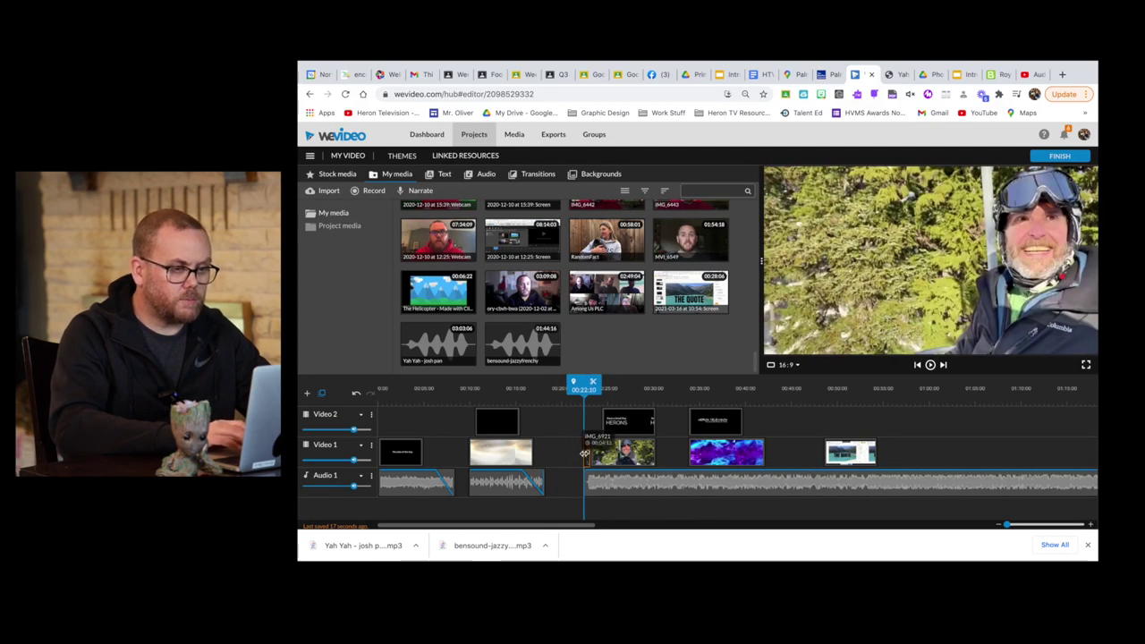
key(space)
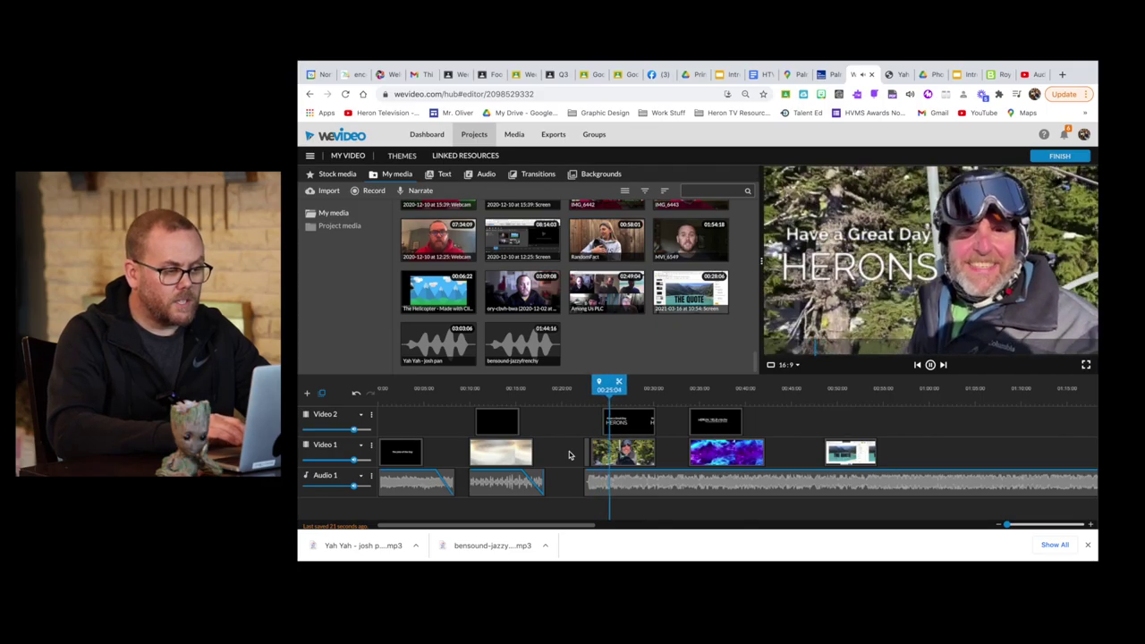
key(space)
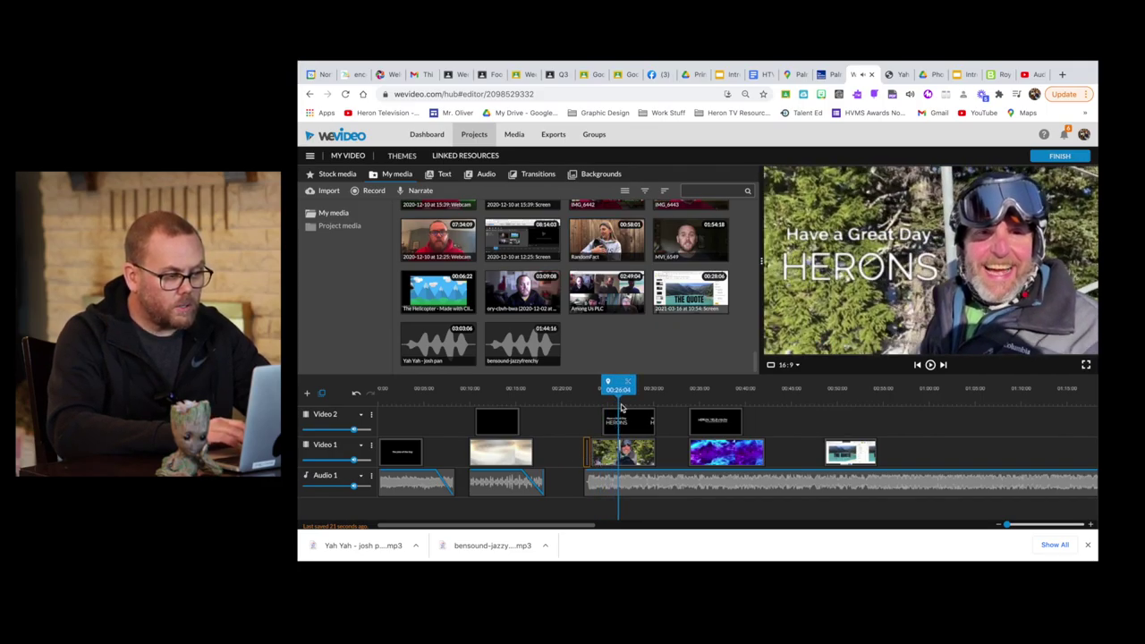
Step: Add a volume dip near the start of the Yah Yah - josh pan music under the ski clip and play it back
drag(617, 385, 594, 387)
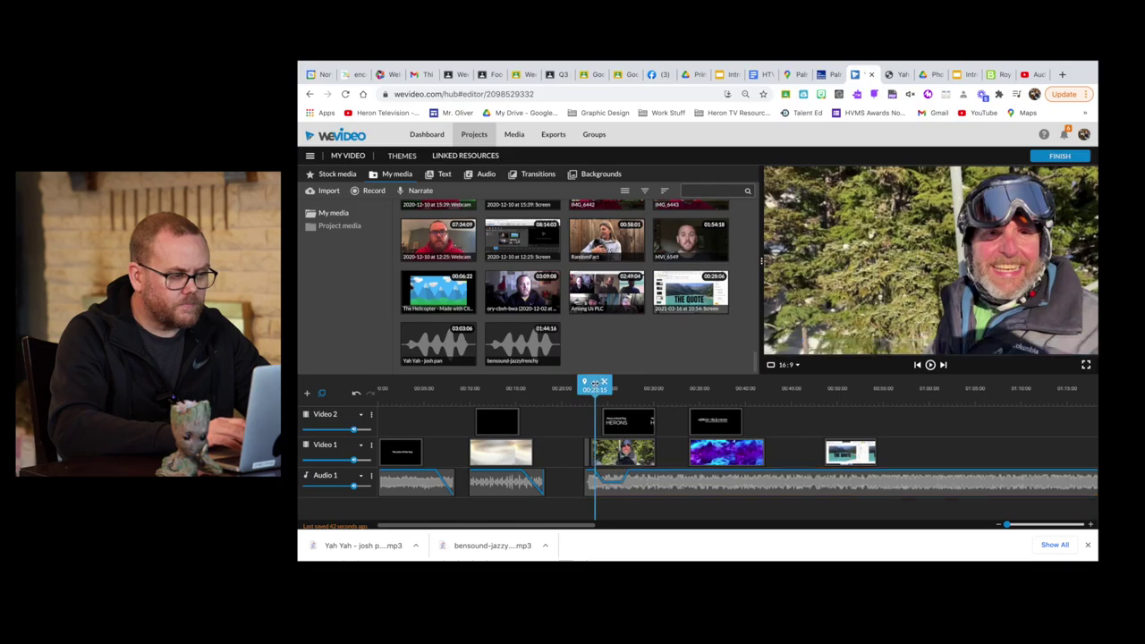
drag(595, 384, 581, 385)
key(space)
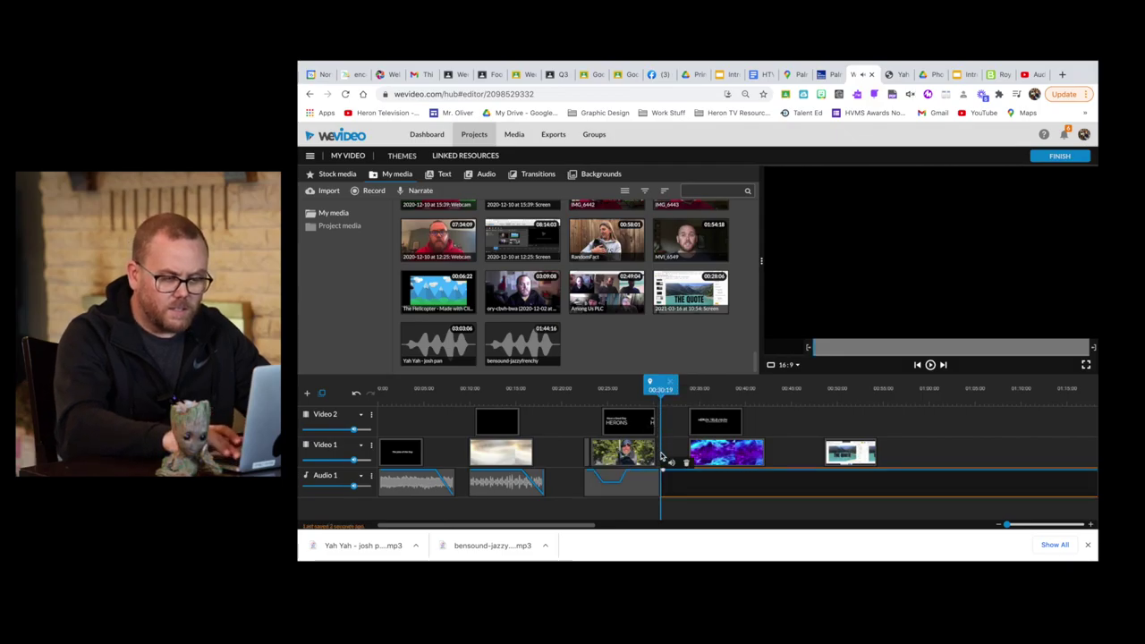
Step: Split the Yah Yah - josh pan music at 00:30:19 and delete the remaining portion
click(688, 479)
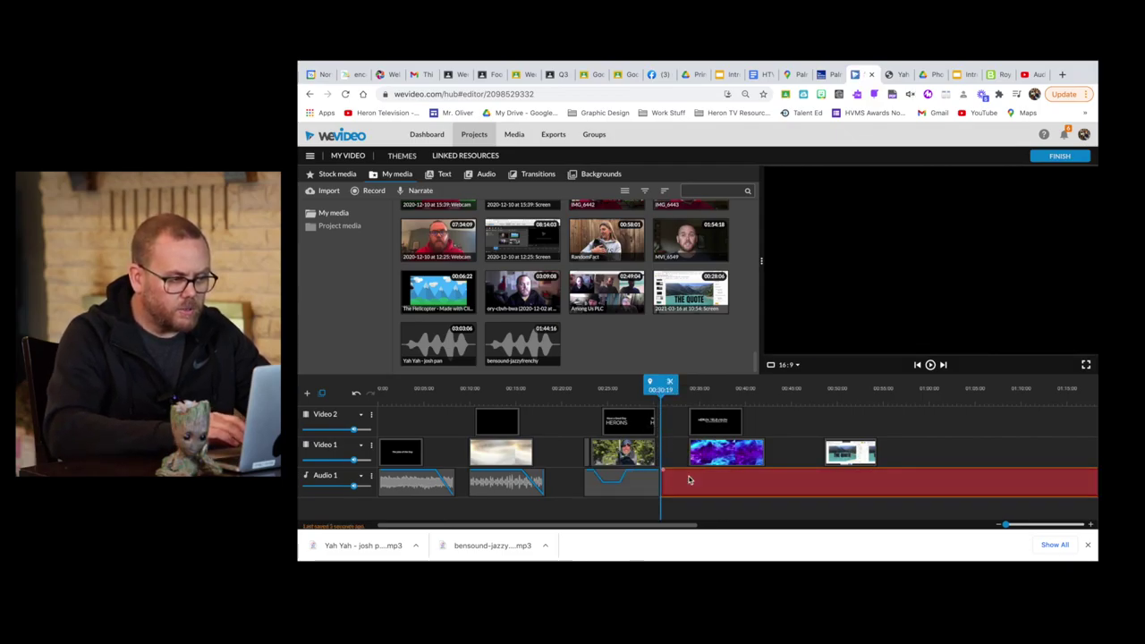
click(686, 462)
Step: Trim the ends of the ski clip on Video 1 and the "Have a Great Day HERONS" title on Video 2 to 00:29:13
click(652, 453)
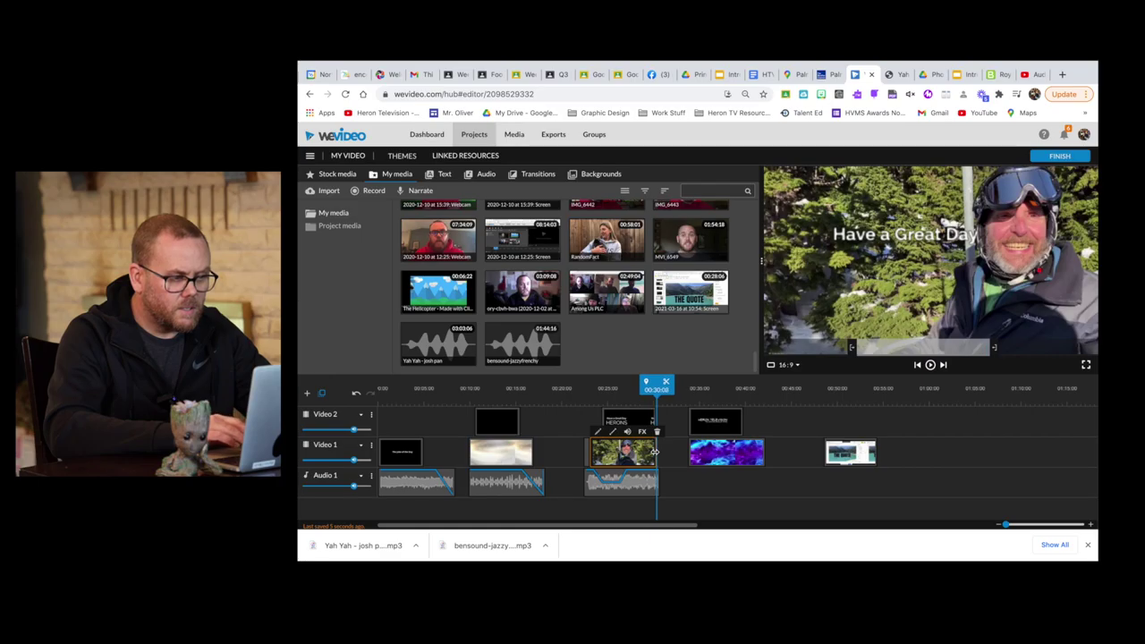
click(652, 418)
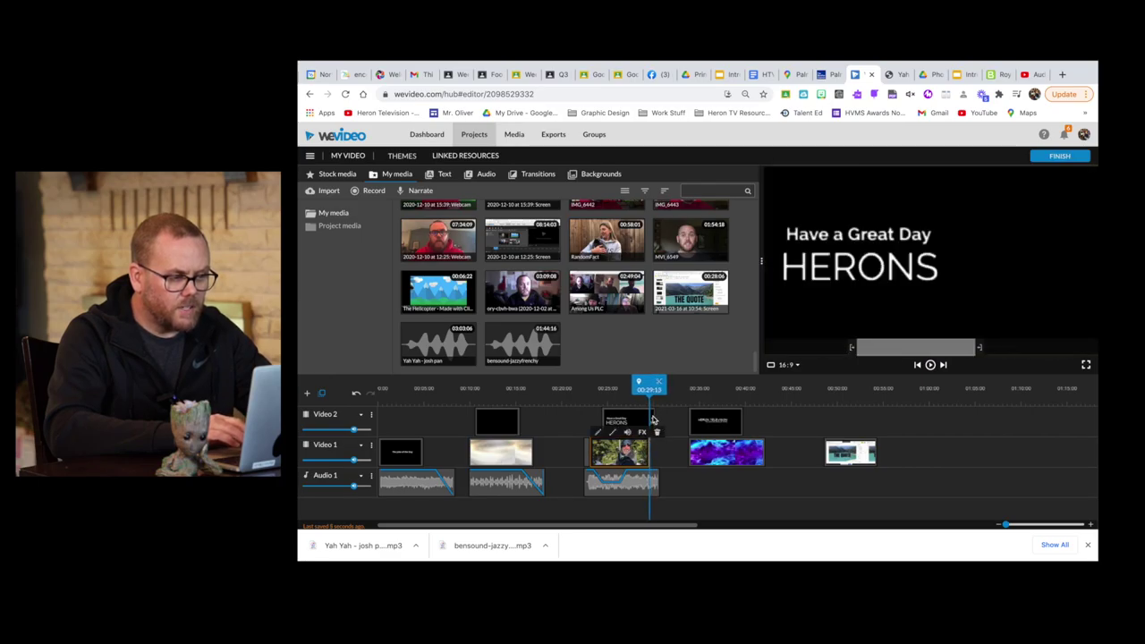
drag(652, 418, 646, 418)
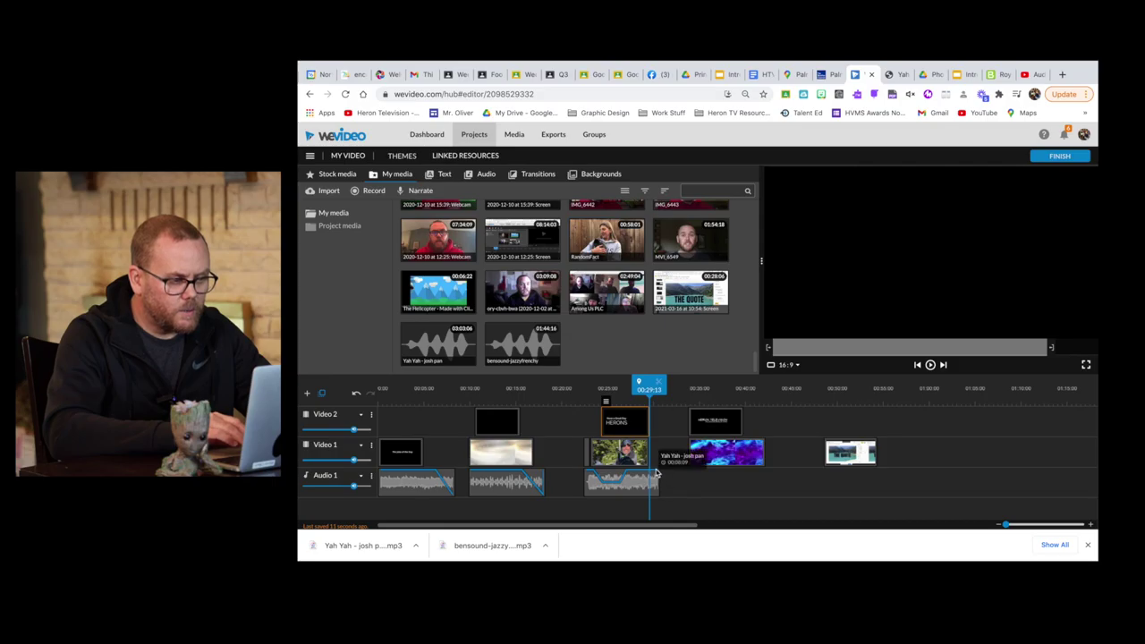
Step: Extend the end of the Yah Yah - josh pan music on Audio 1 to just before the Heron Television title, checking it by playback
click(655, 472)
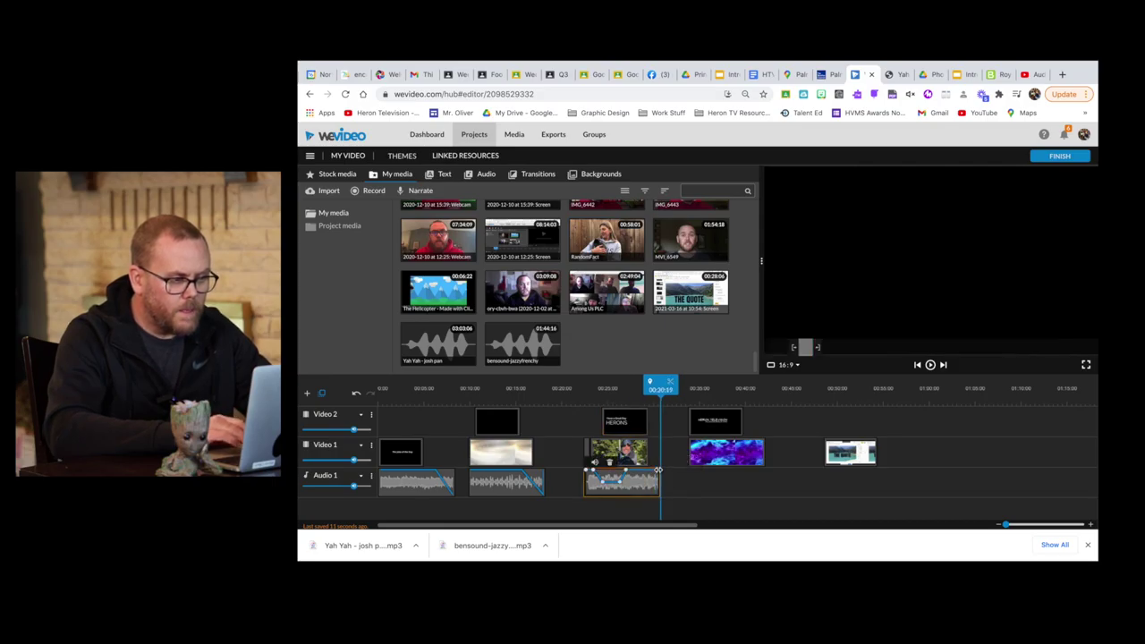
click(594, 462)
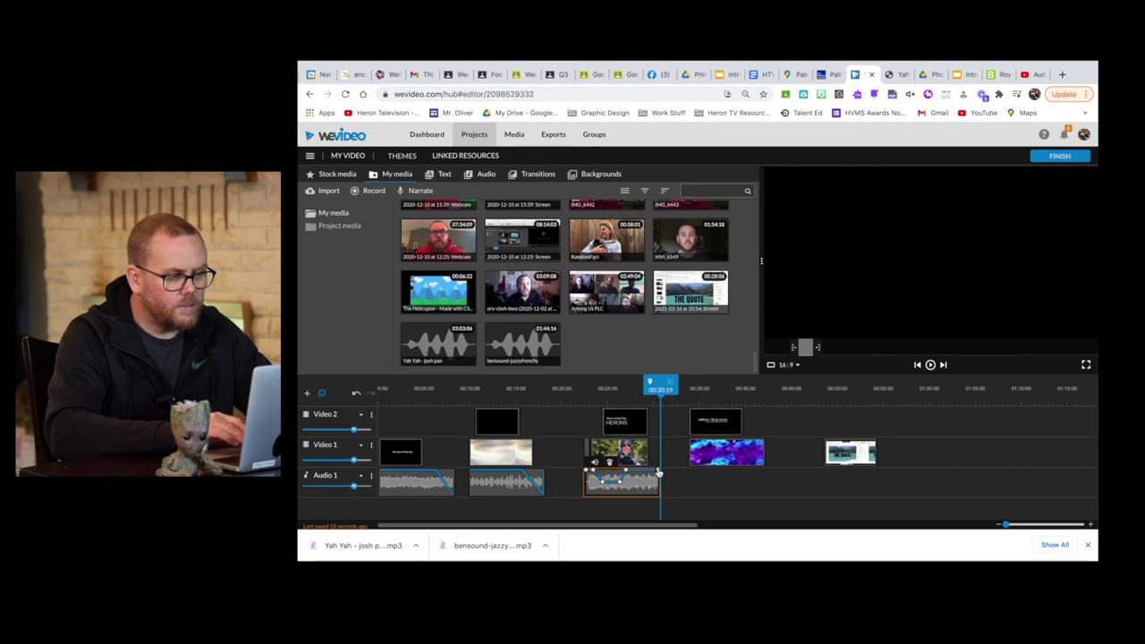
click(657, 473)
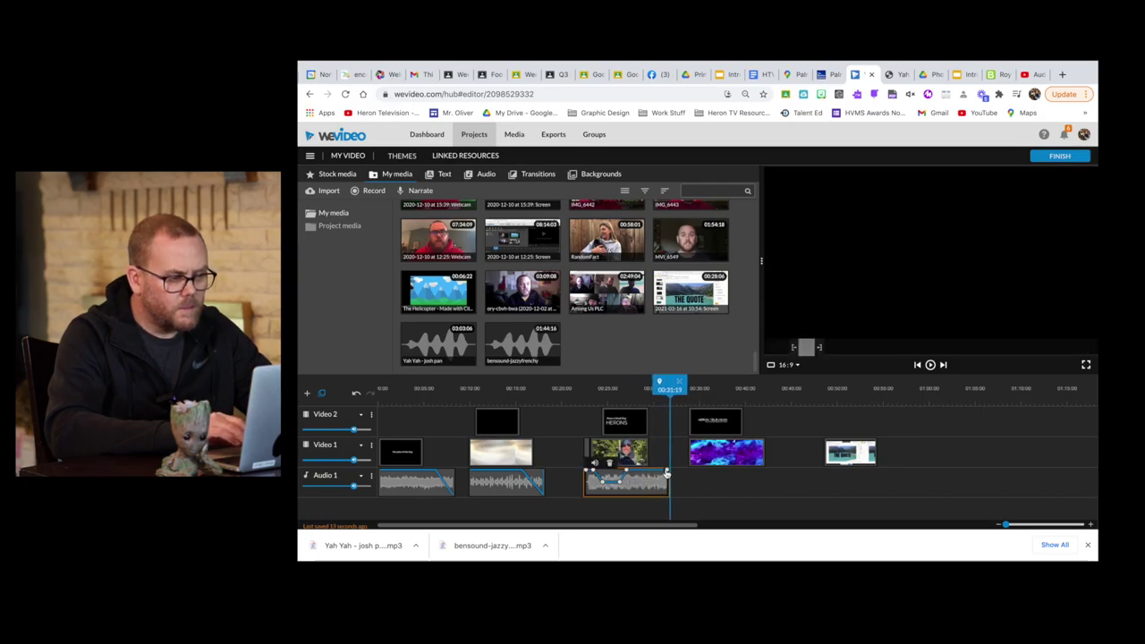
drag(660, 473, 648, 471)
mouse_move(668, 472)
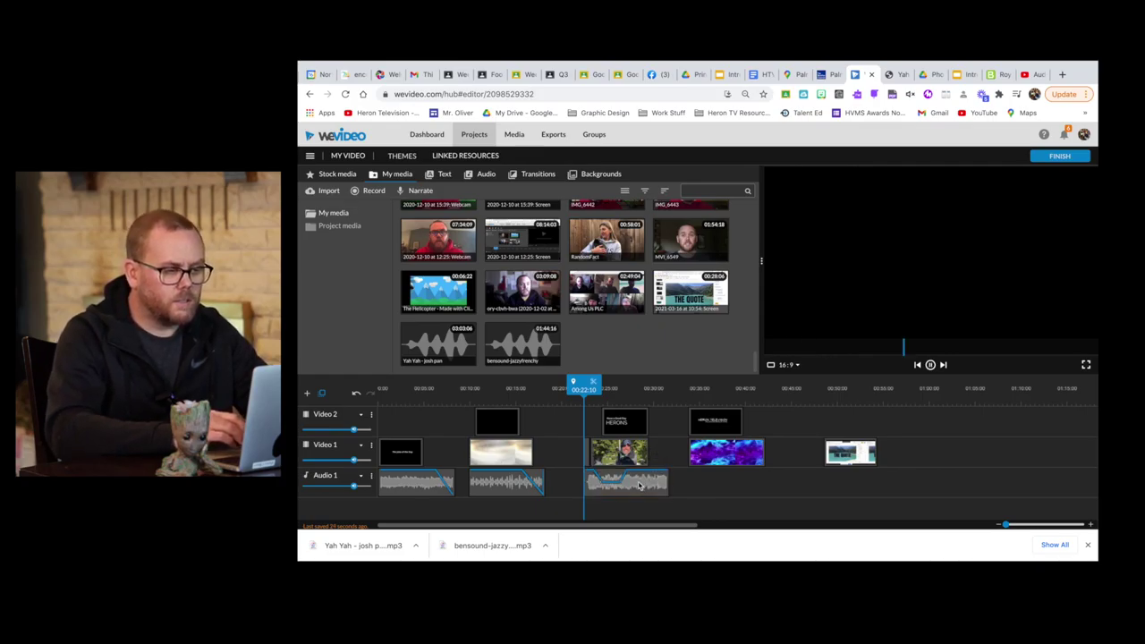
key(space)
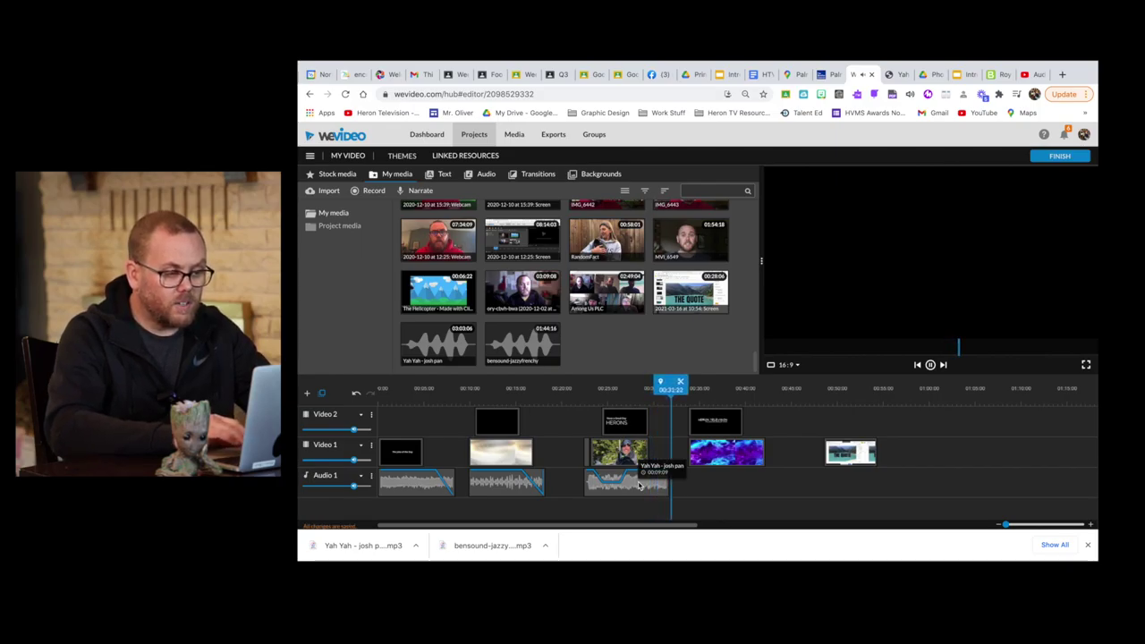
click(639, 484)
drag(667, 479, 686, 483)
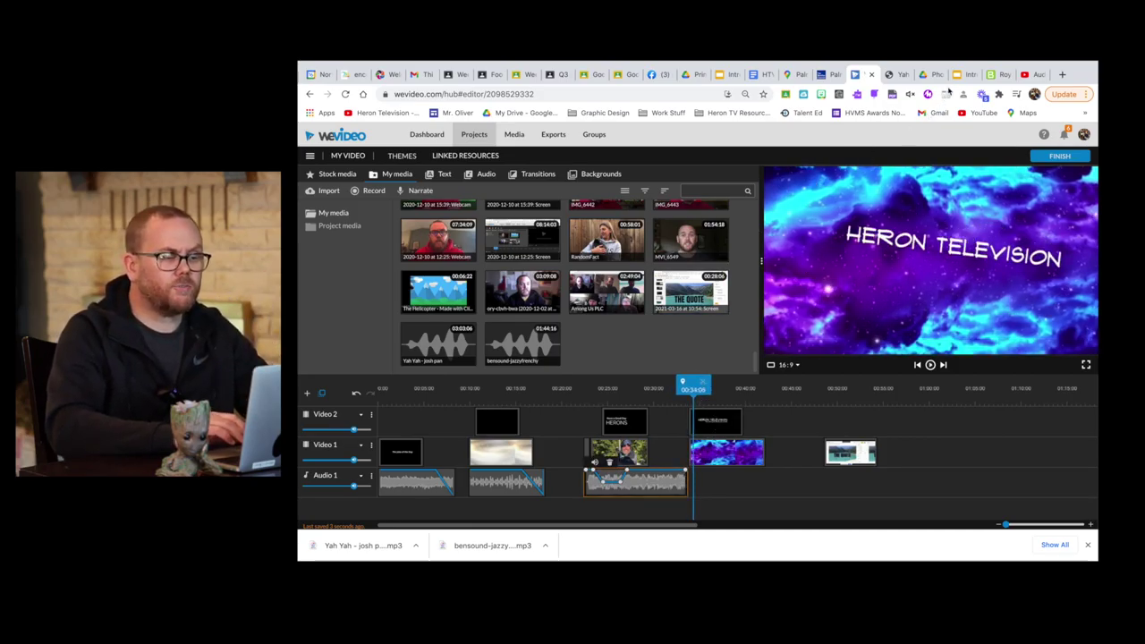
Step: Switch to the Intro to Video Week #5 Titles presentation in Google Slides, present the "This Week's Goals" slide and exit the slideshow
click(964, 76)
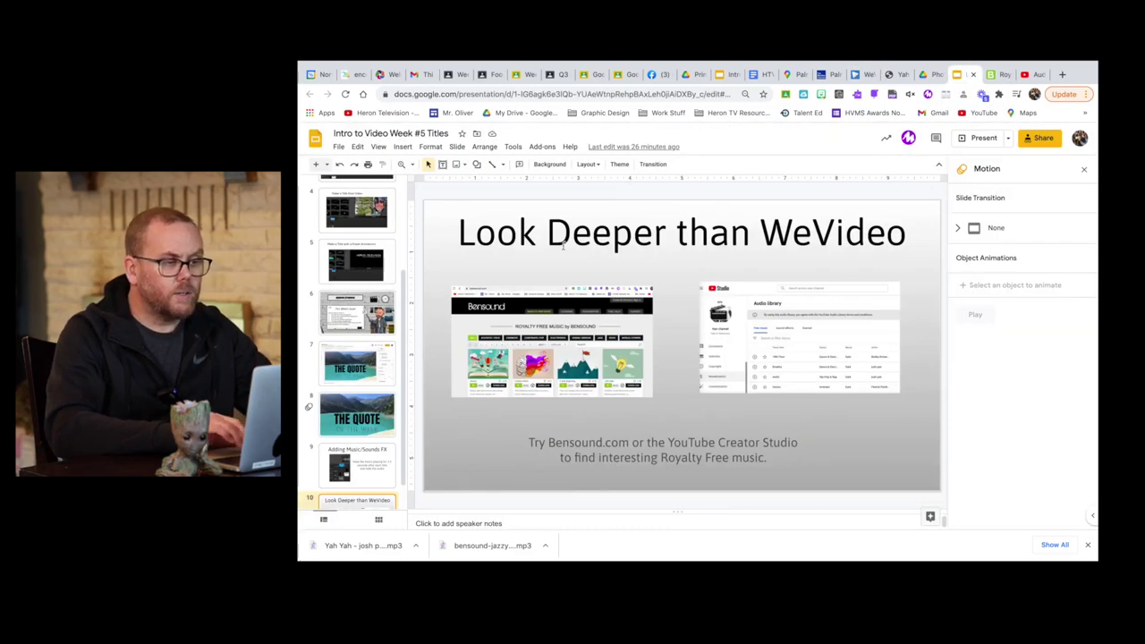
click(359, 309)
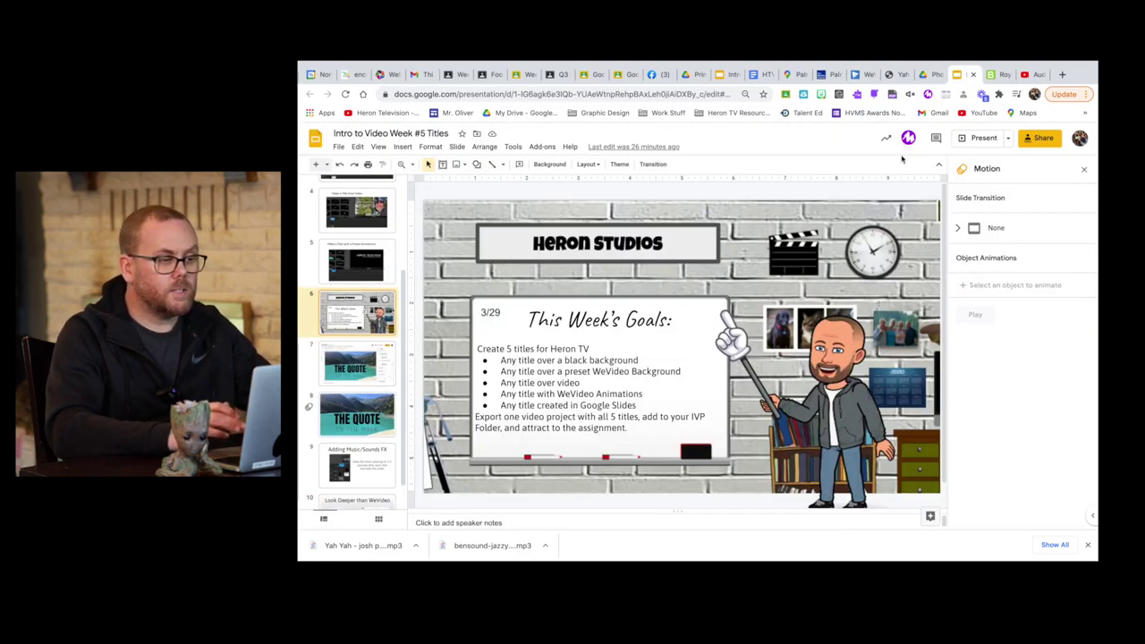
click(989, 140)
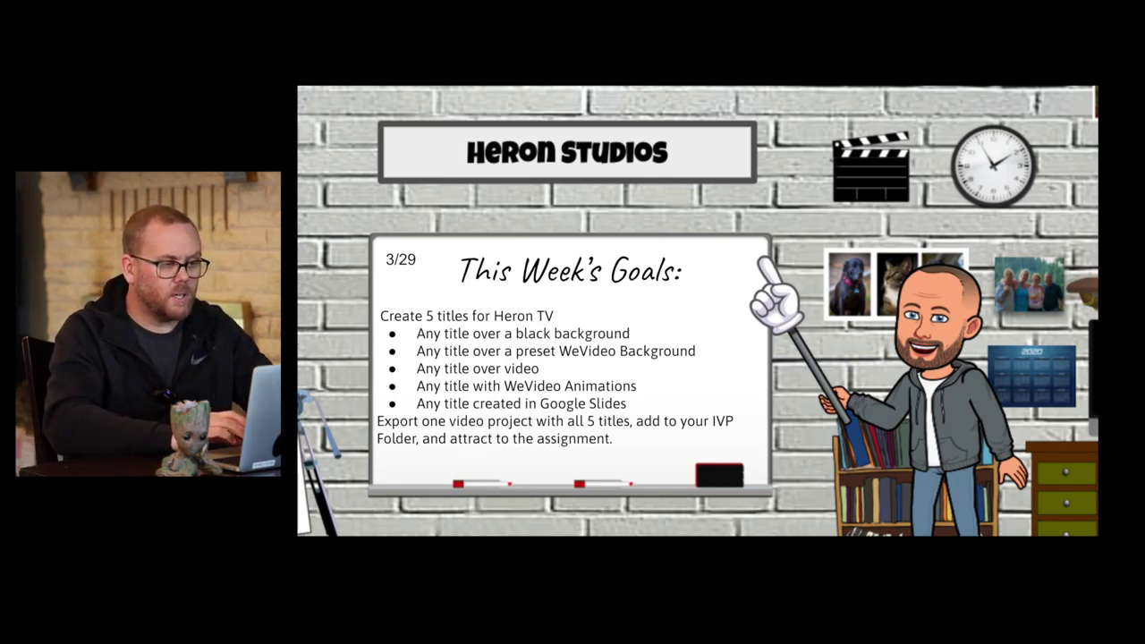
key(Escape)
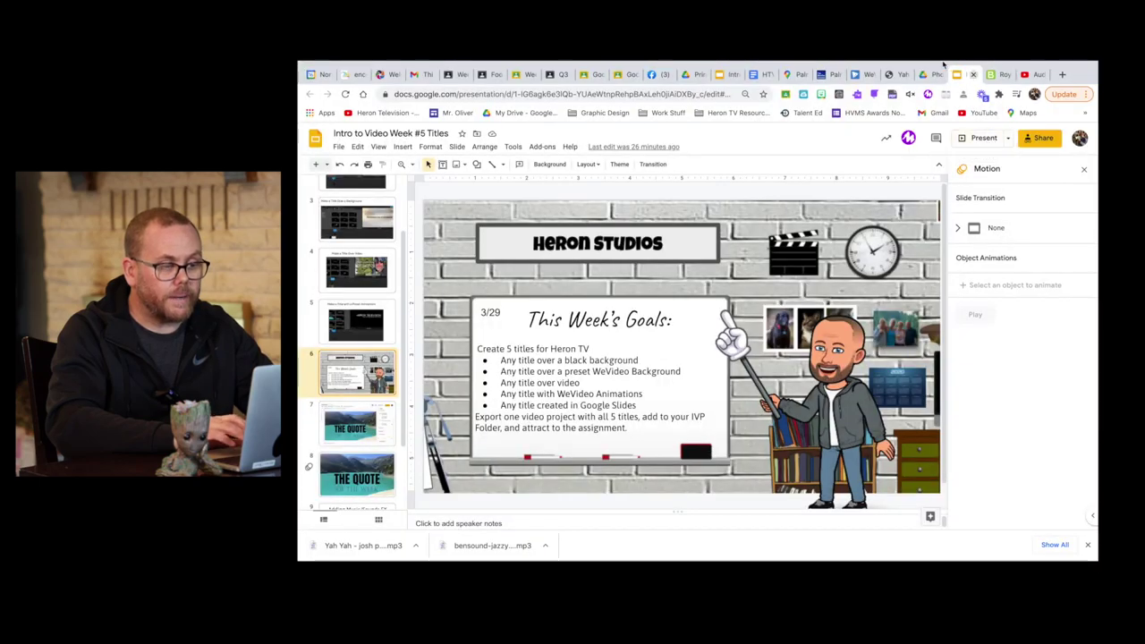